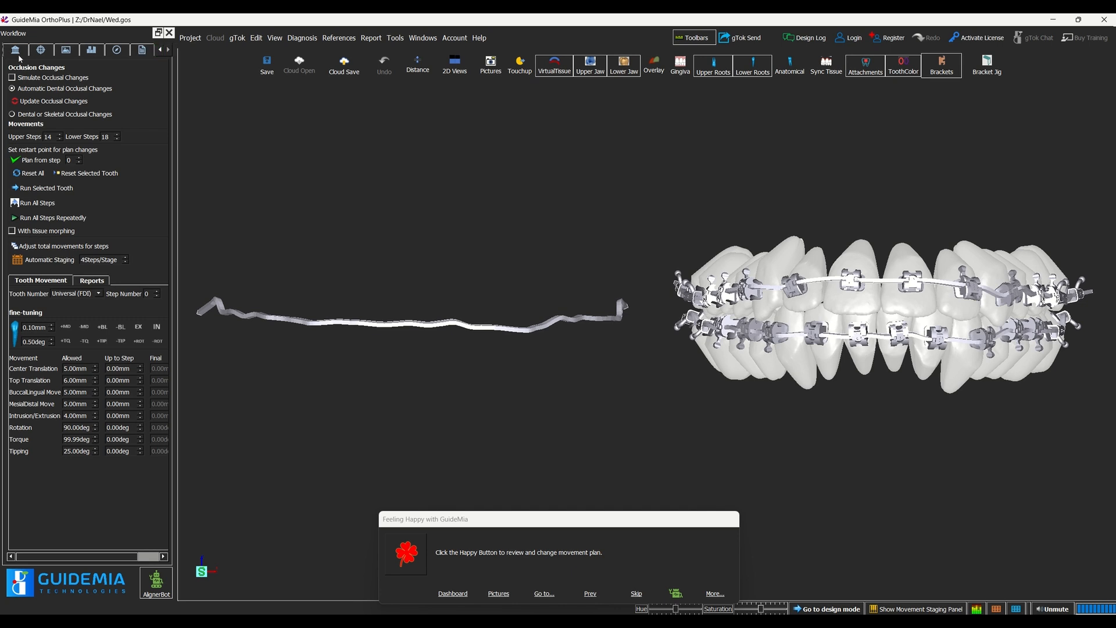
Step: Delete all existing brackets, bracket extensions and the upper and lower archwires from the study's object list
click(88, 51)
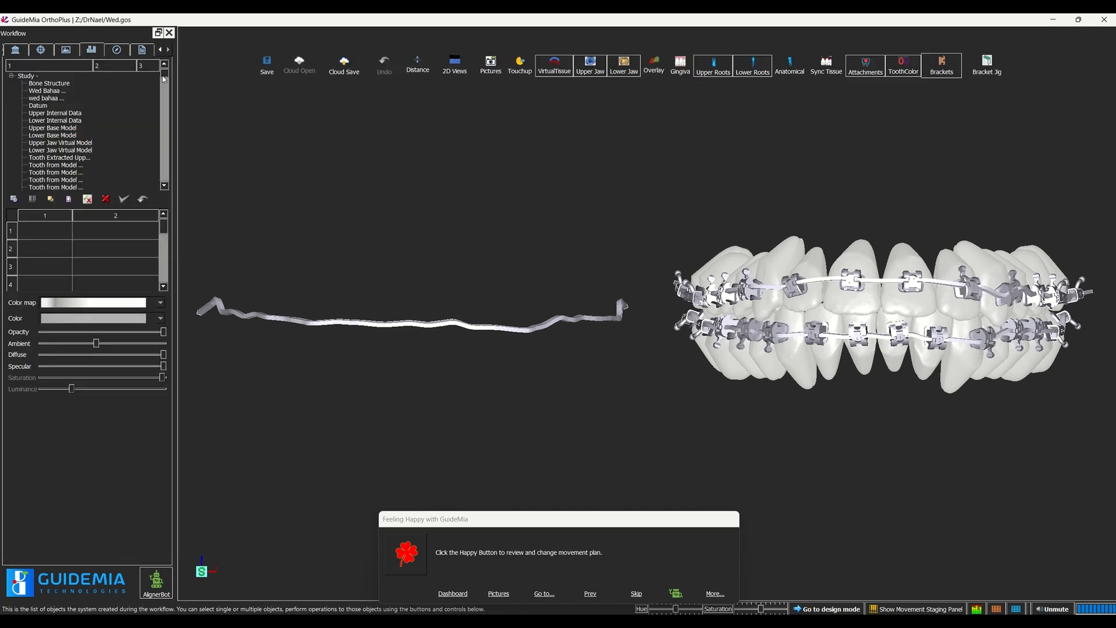
drag(163, 79, 164, 185)
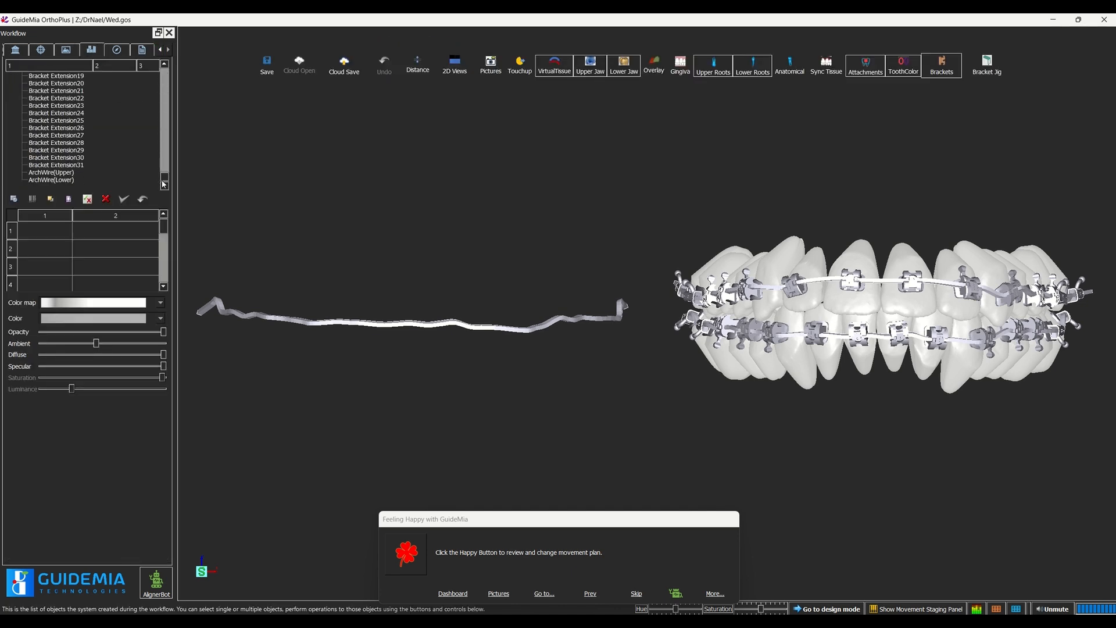
click(67, 181)
scroll(64, 139, up, 10)
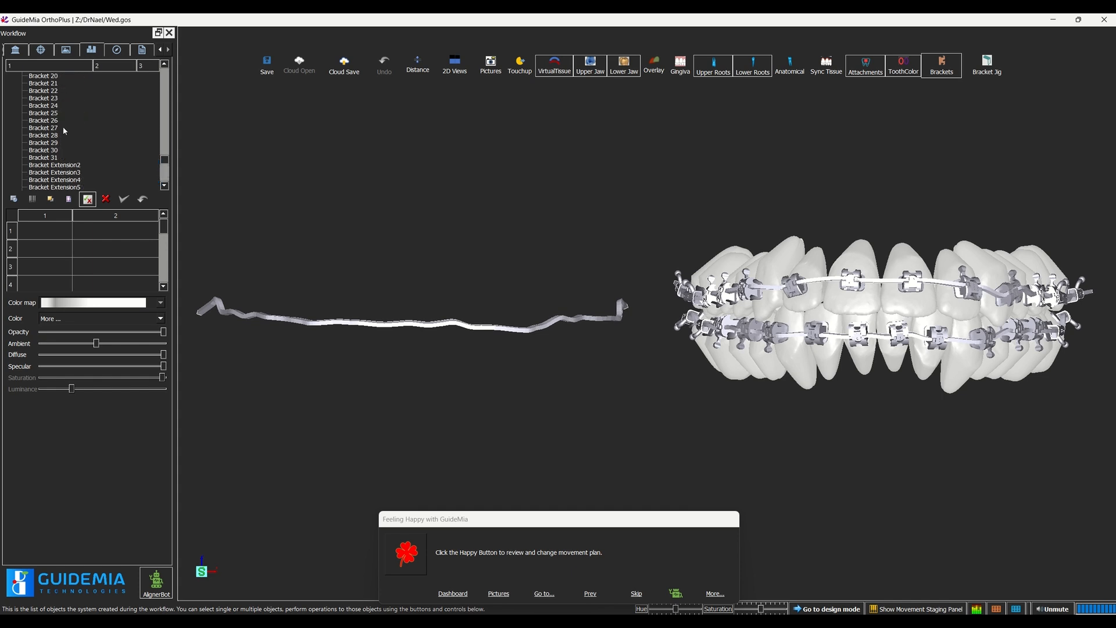
scroll(64, 131, up, 8)
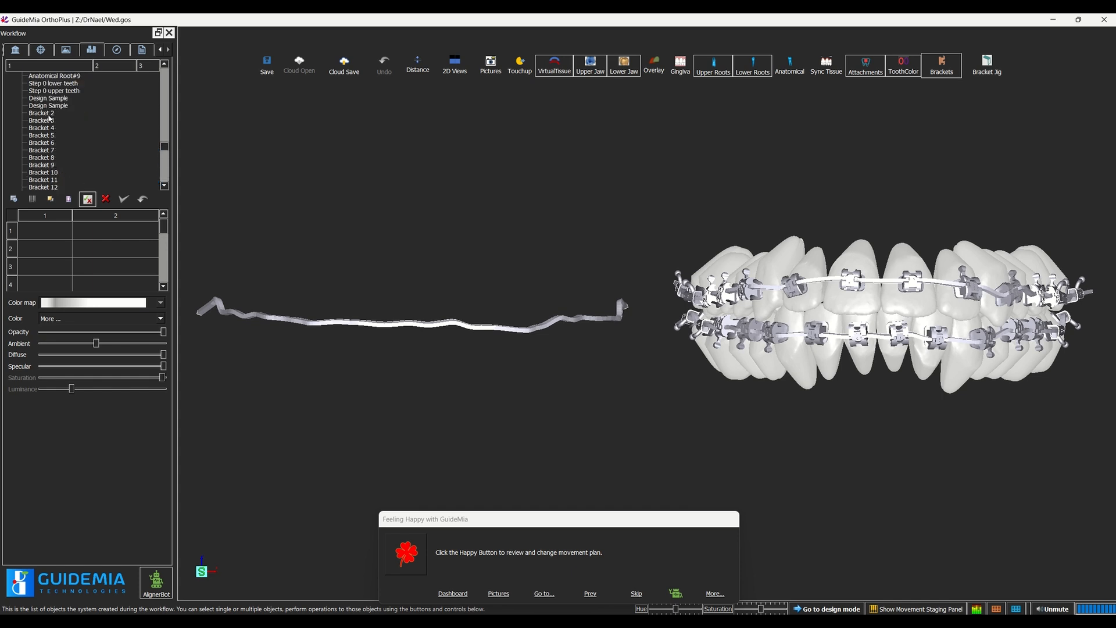
shift+click(49, 115)
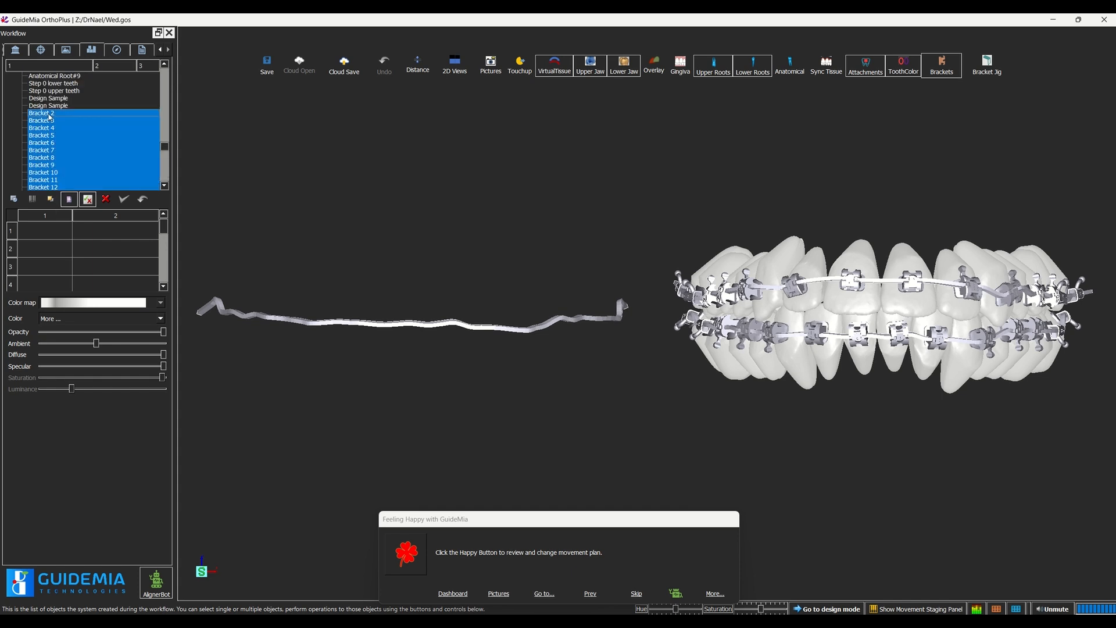
click(106, 199)
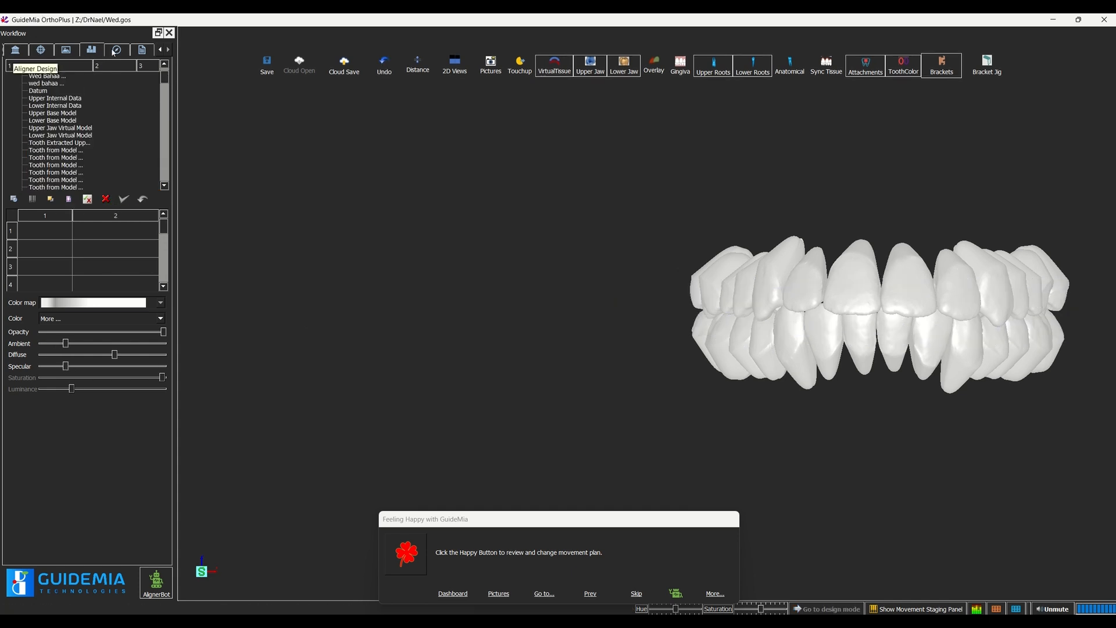
Step: In Planning for Fixed, create DamonQ brackets with ADB jigs on all teeth, placed at the FA centers
click(160, 50)
click(161, 50)
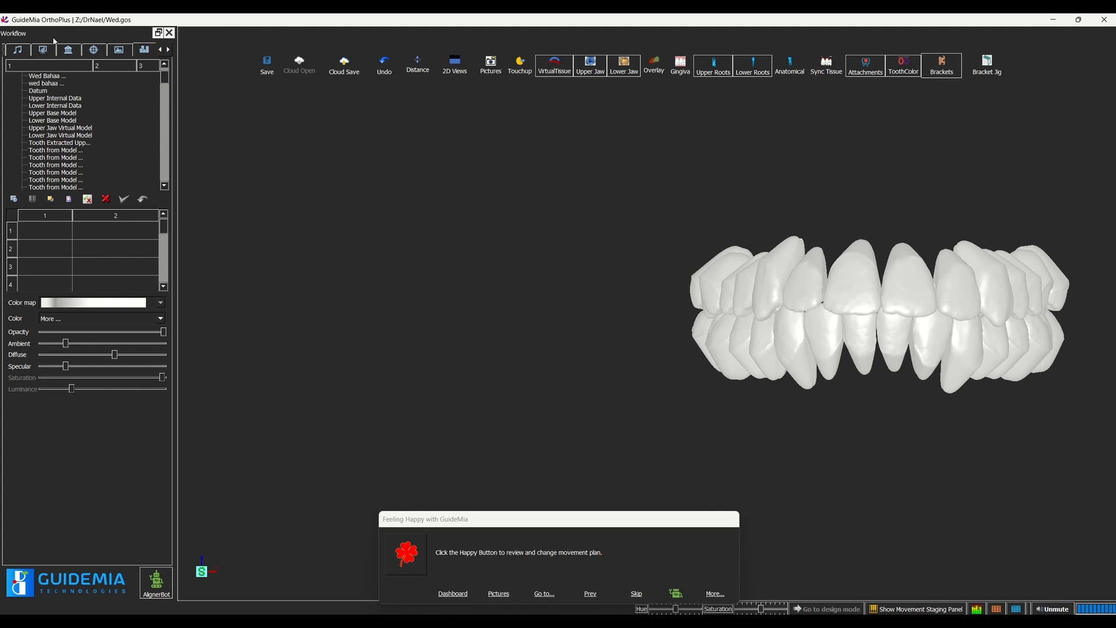
click(18, 51)
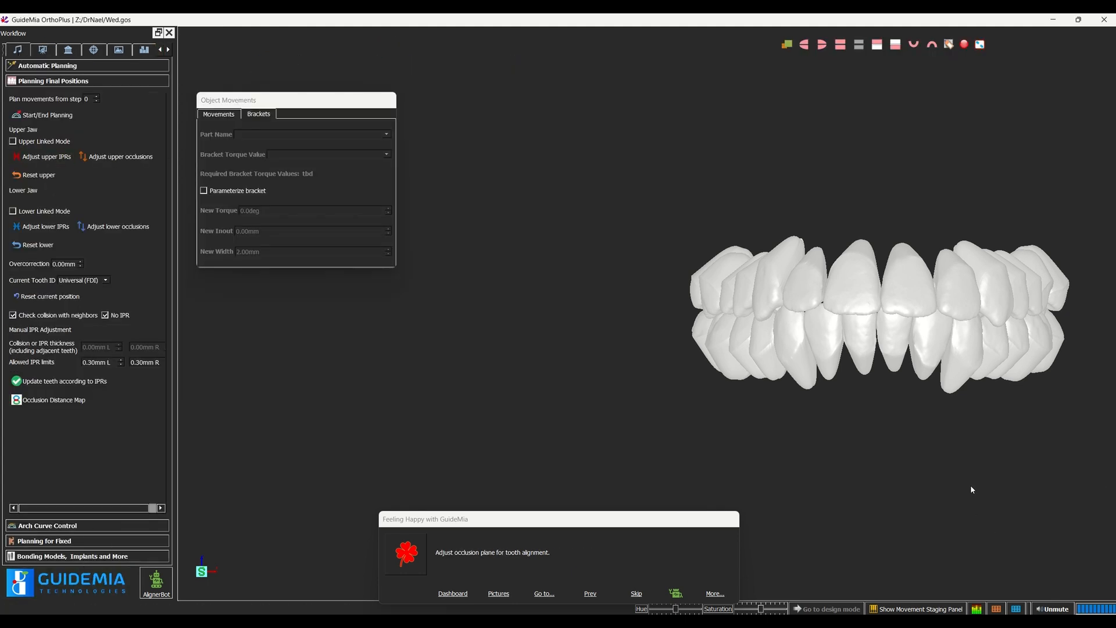
mouse_move(970, 484)
mouse_down()
mouse_move(972, 329)
mouse_move(989, 487)
mouse_up()
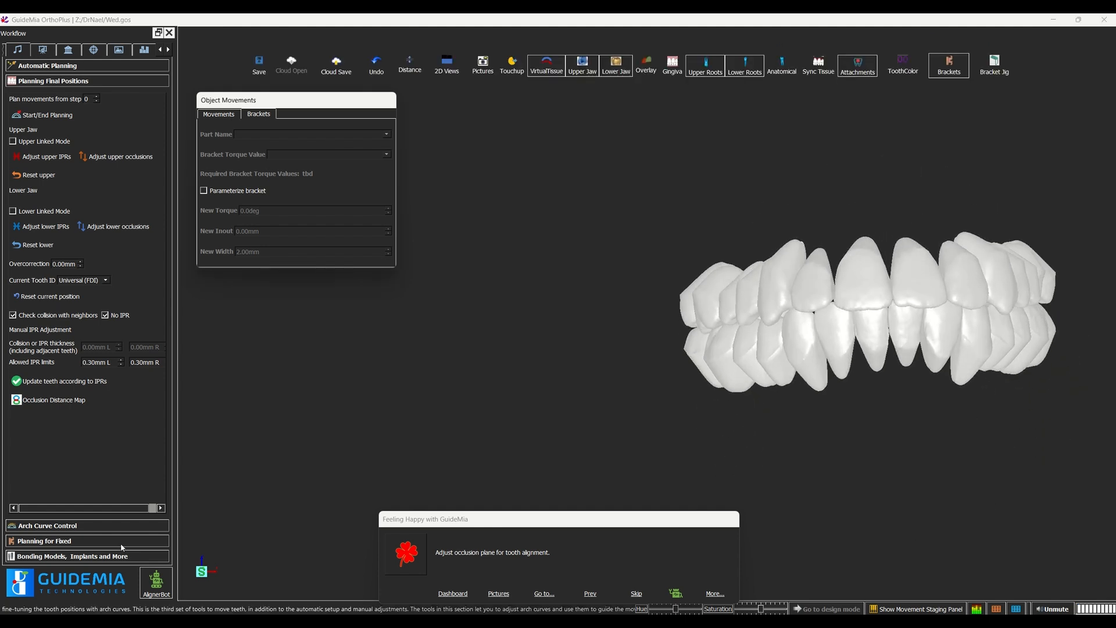
click(57, 542)
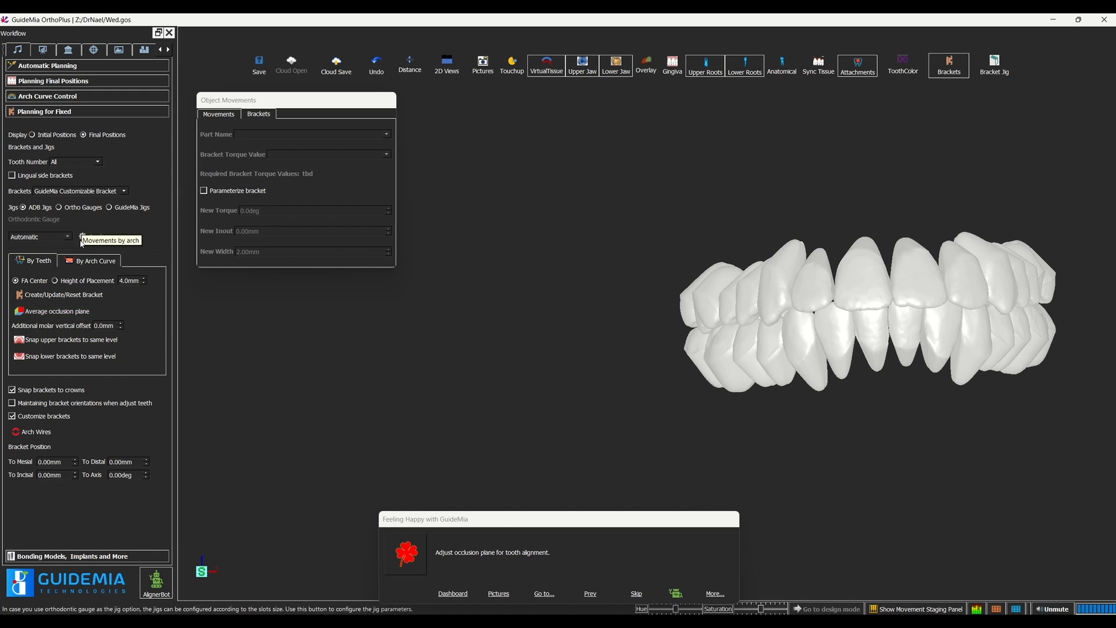
click(69, 193)
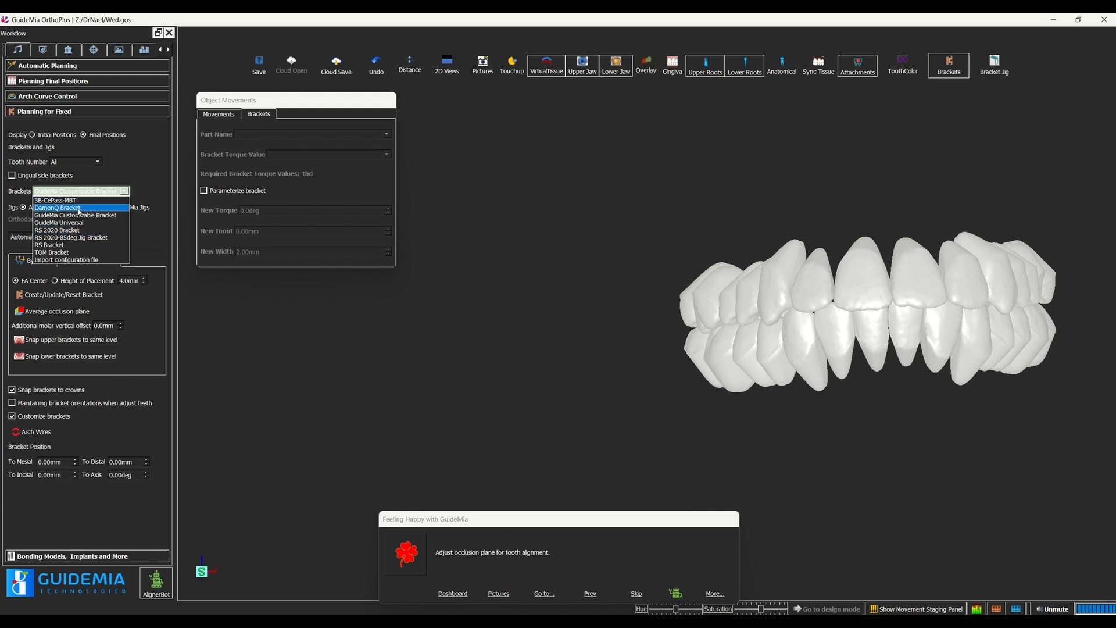
click(79, 209)
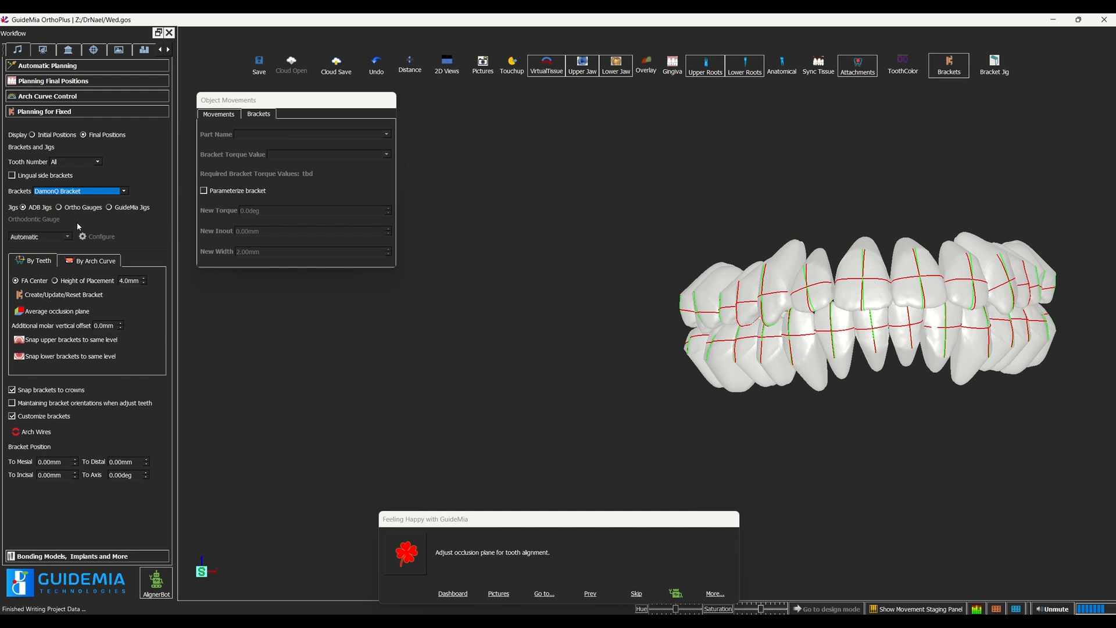
click(38, 211)
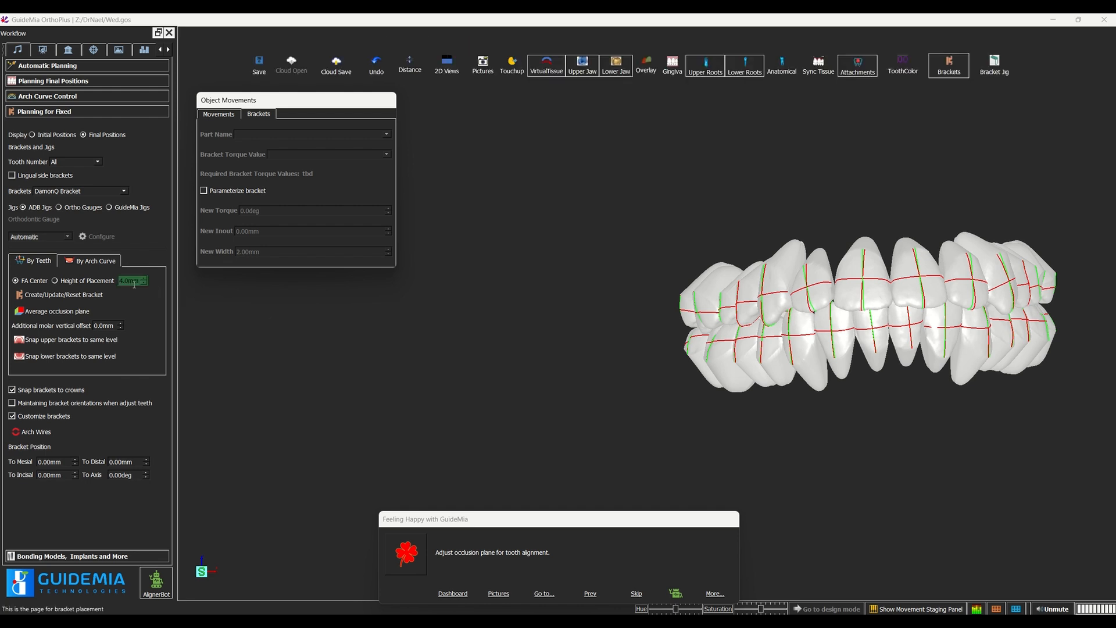
click(42, 296)
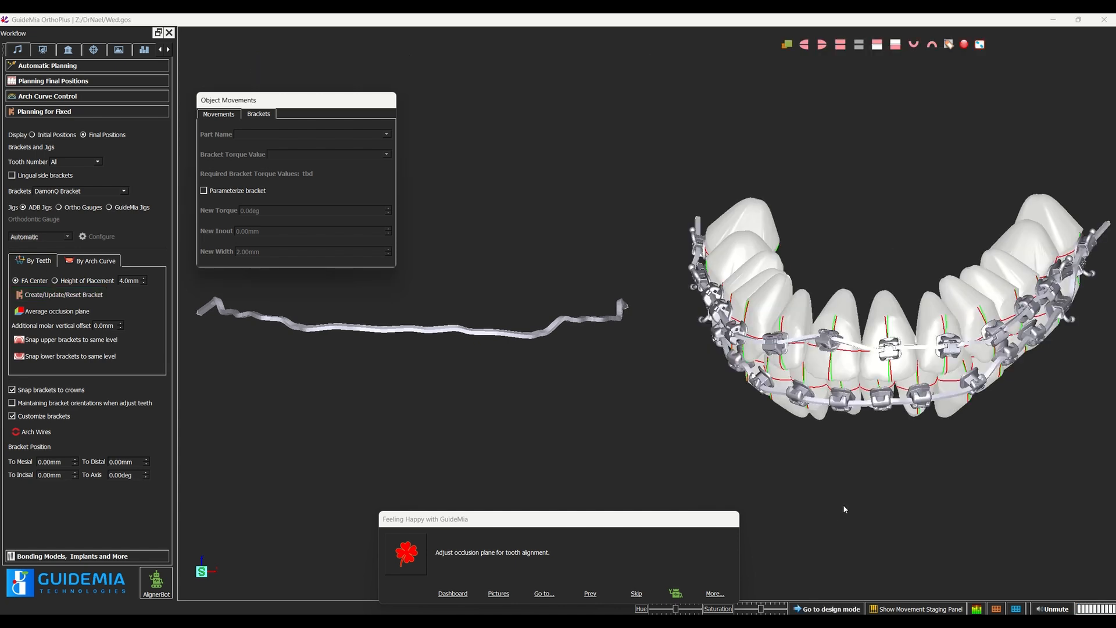
Step: Reposition the bracket on tooth 8 (11) to about -4.23 mm mesial, 4.61 mm distal and 5.39 mm incisal, with an axis angle of about 19.36°
click(833, 343)
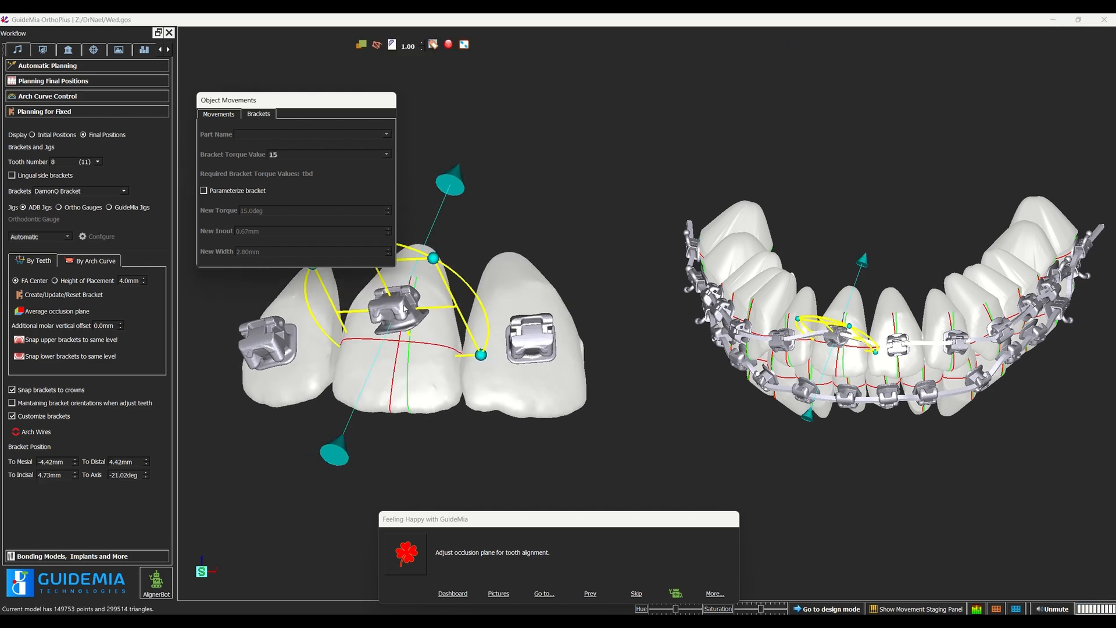
drag(404, 308, 409, 319)
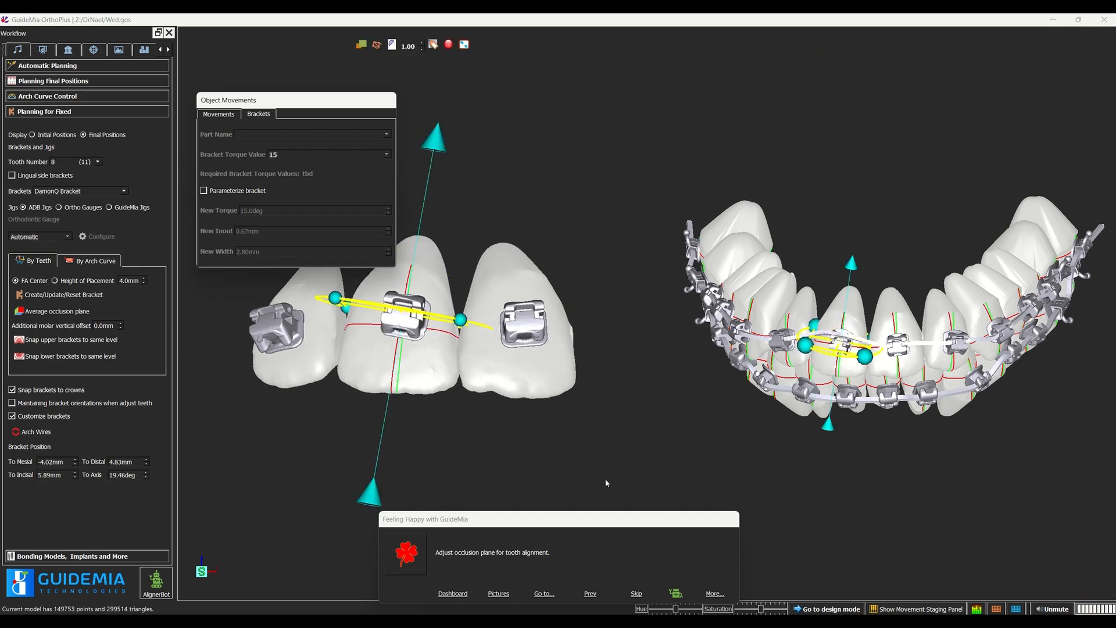
drag(673, 441, 894, 448)
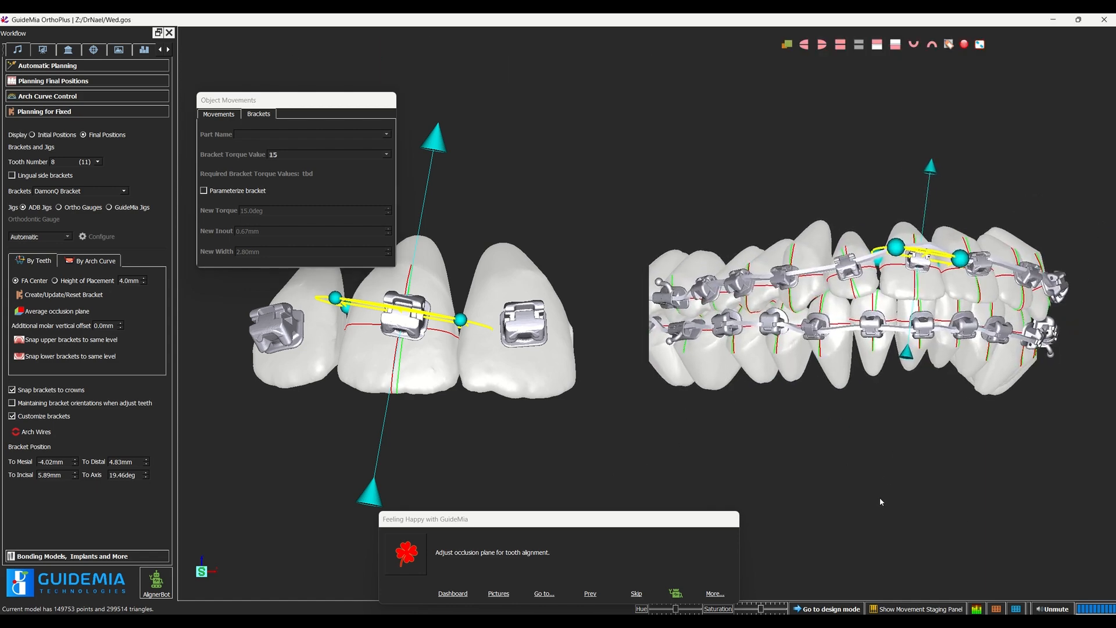
drag(880, 498, 844, 496)
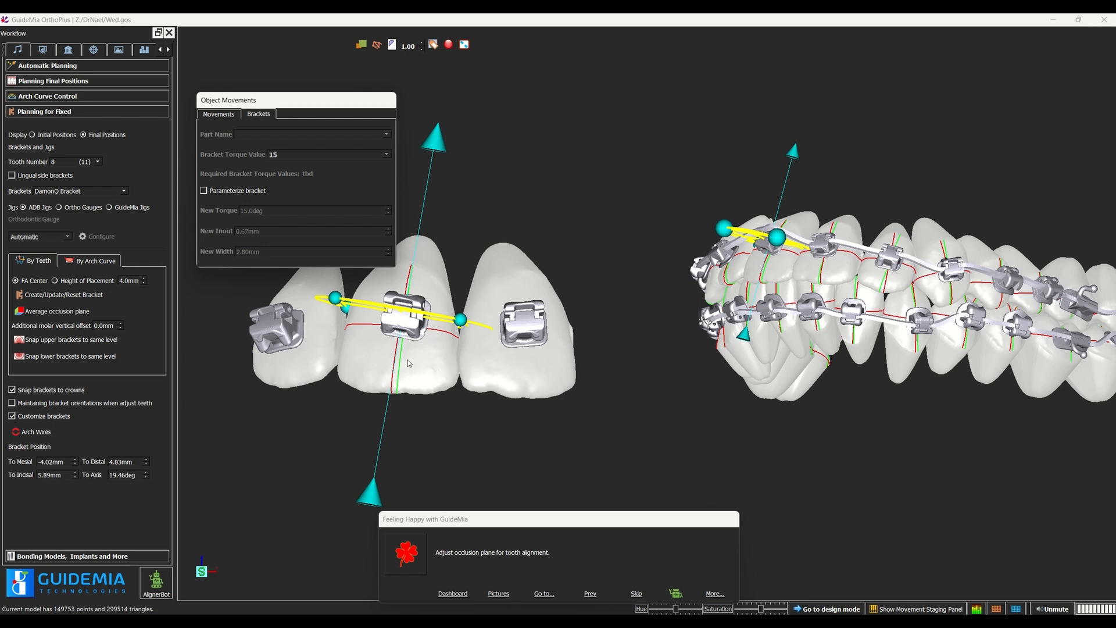
drag(535, 498, 436, 357)
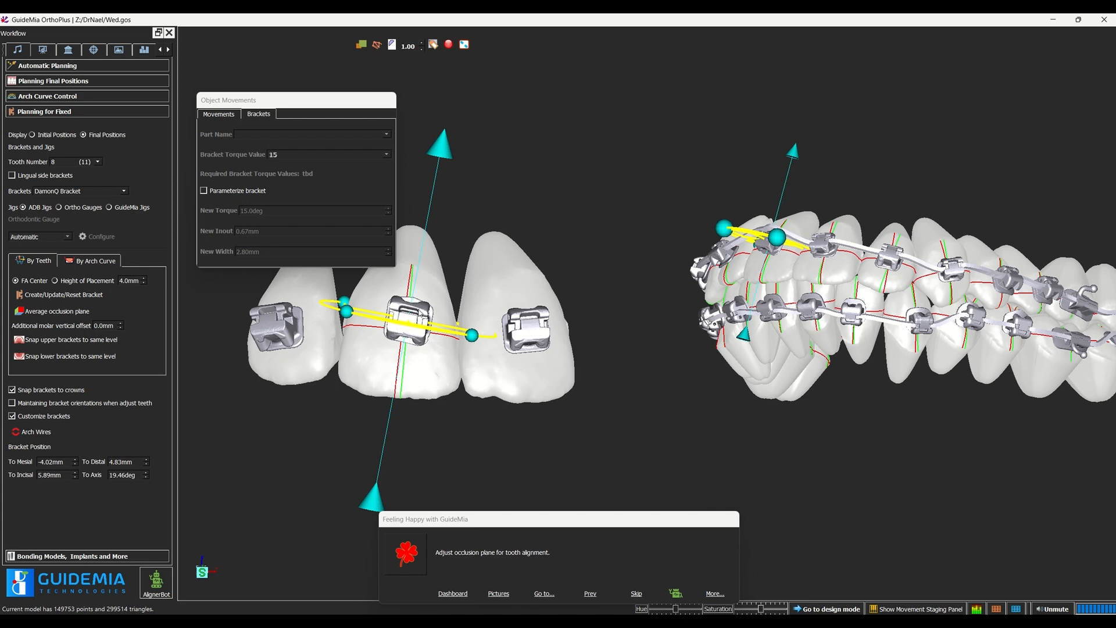
drag(419, 312, 416, 337)
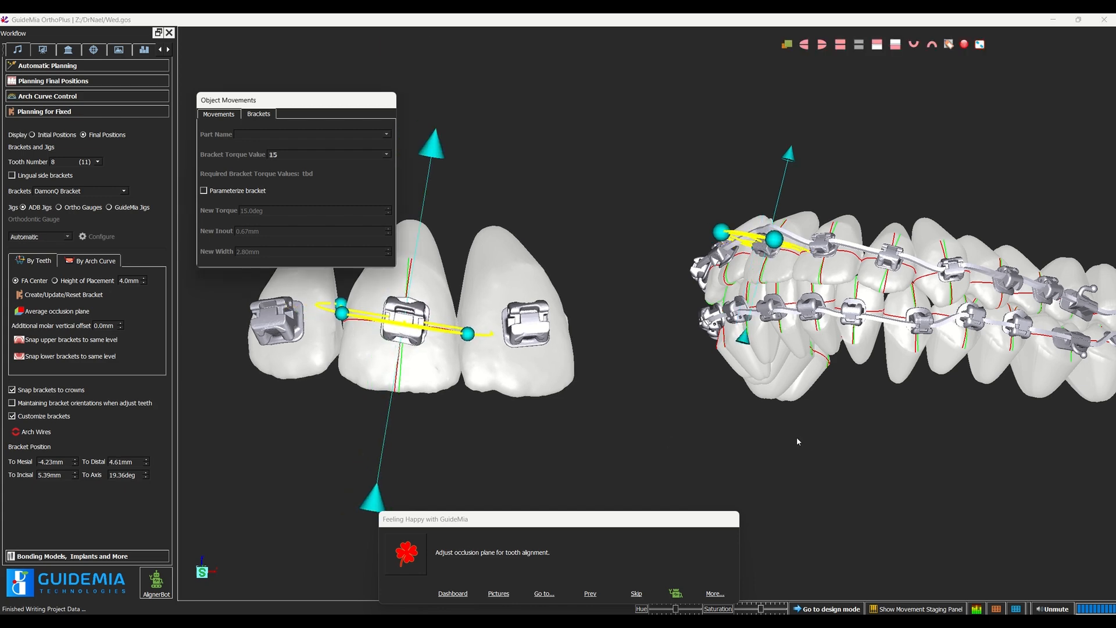
Step: Update the arch wires to follow the repositioned bracket on tooth 8 and inspect their fit from several sides
drag(918, 465, 822, 528)
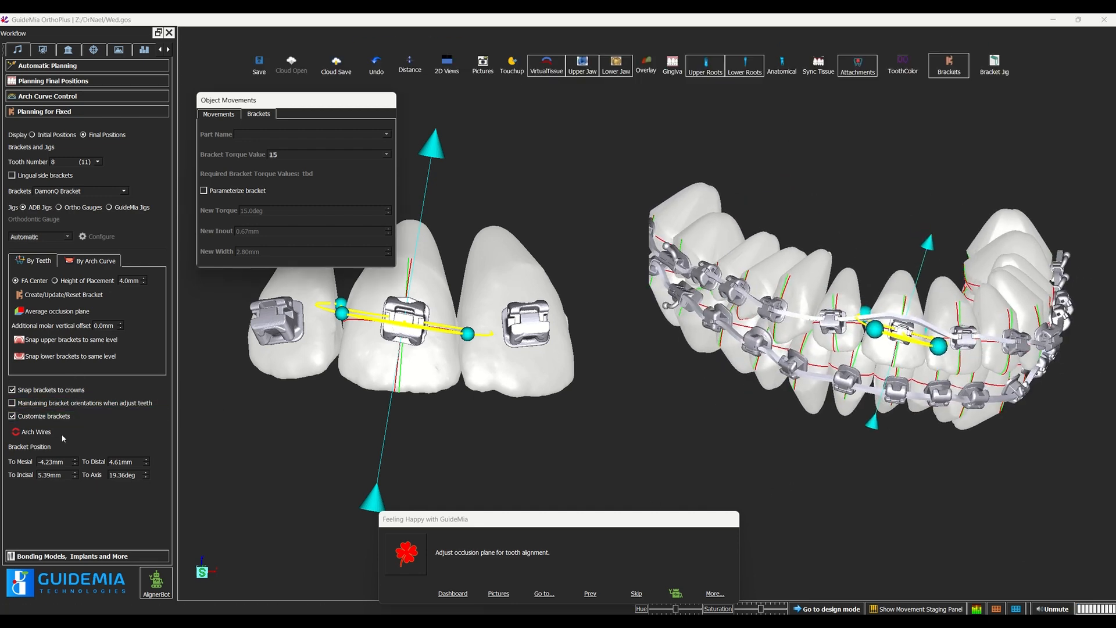
click(31, 436)
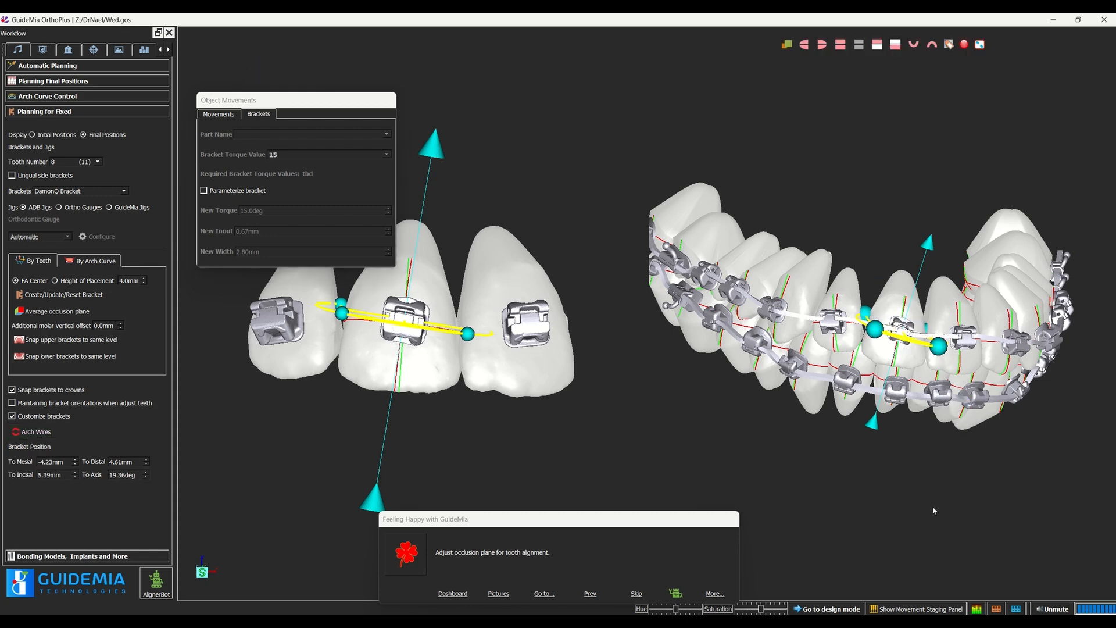
drag(932, 506, 868, 462)
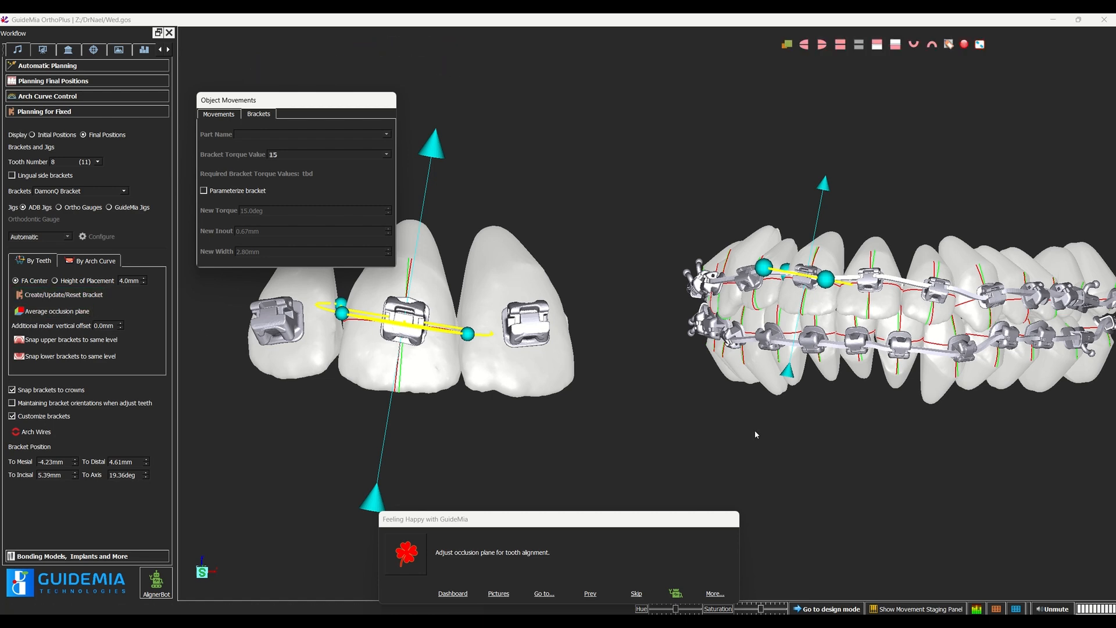
drag(652, 451, 705, 451)
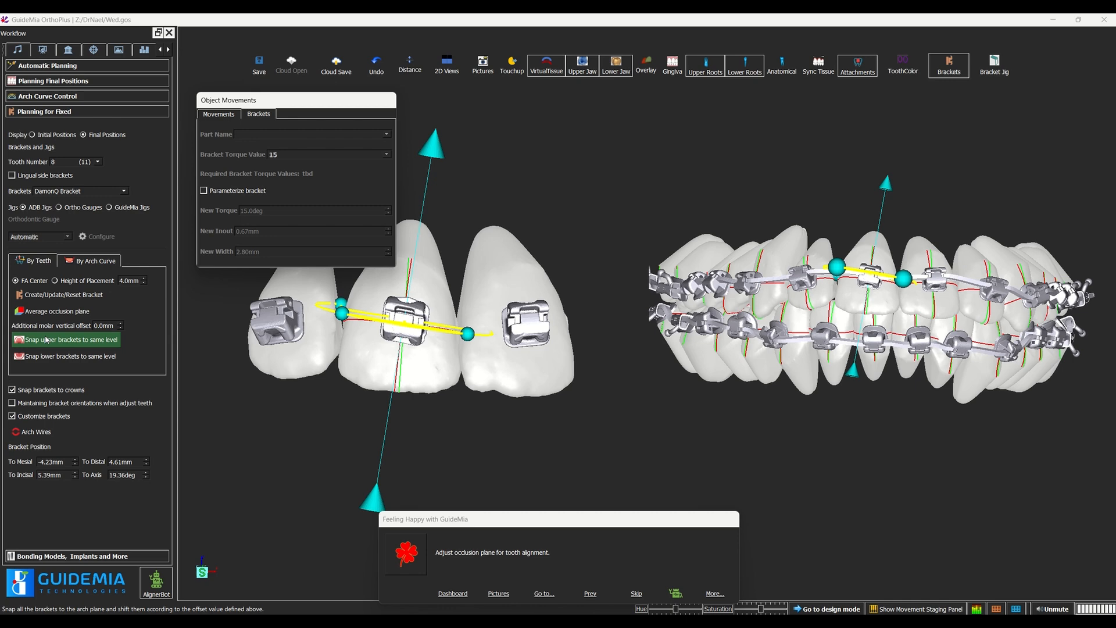
Step: Snap the upper brackets to the same level and enable maintaining bracket orientations when adjusting teeth
click(46, 340)
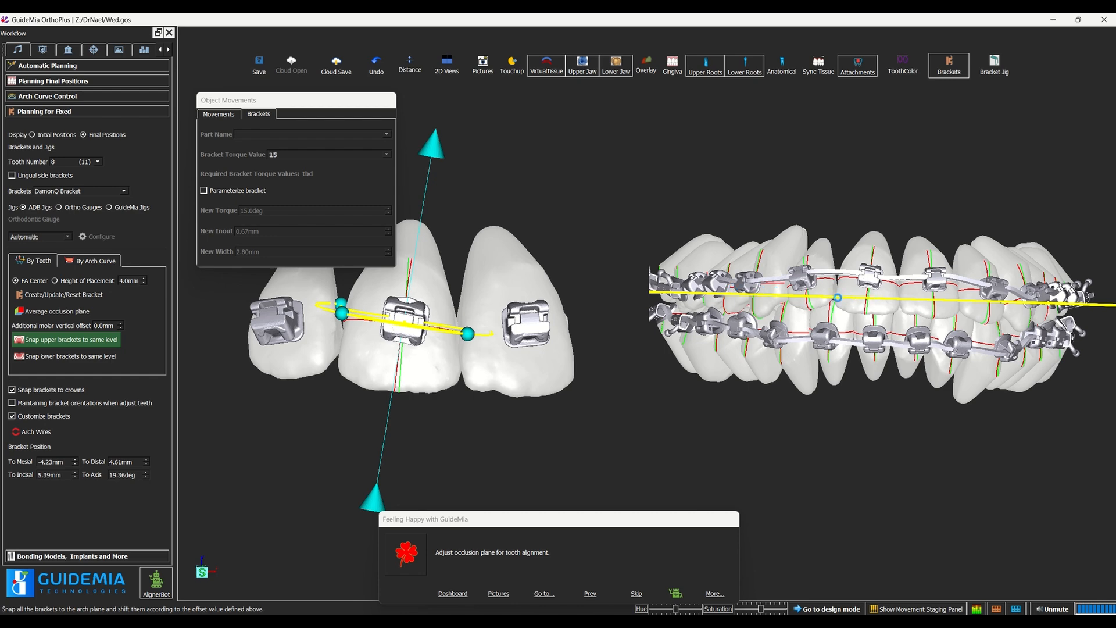
drag(897, 212, 1044, 244)
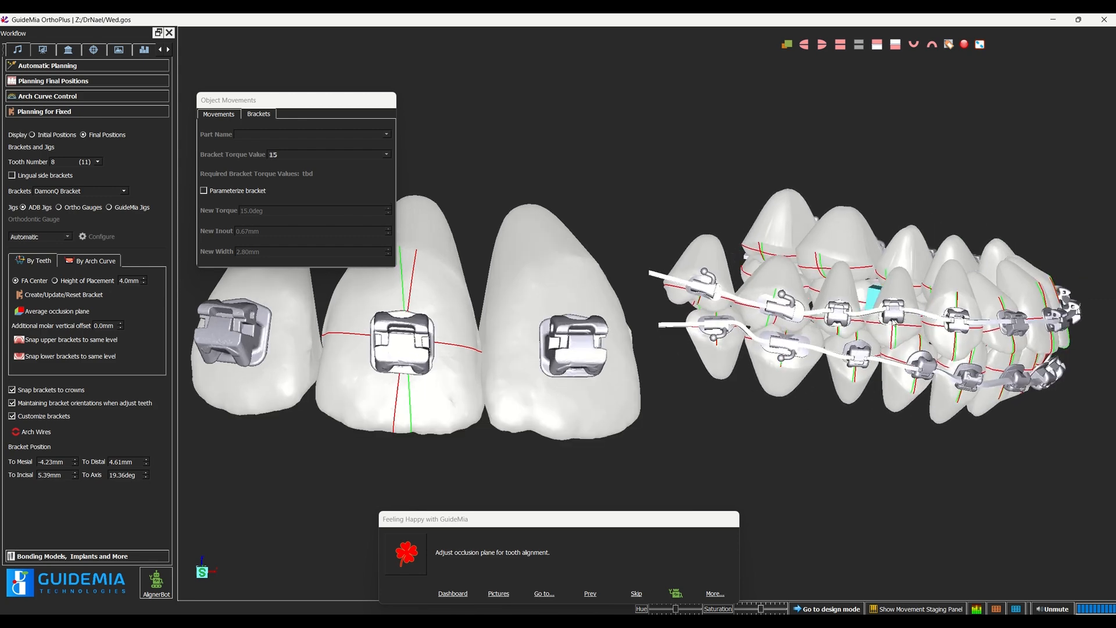
Step: Reposition the bracket on tooth 5 (14) to about -3.04 mm mesial, 4.54 mm distal and 3.91 mm incisal, with an axis angle of about -16.30°
click(892, 318)
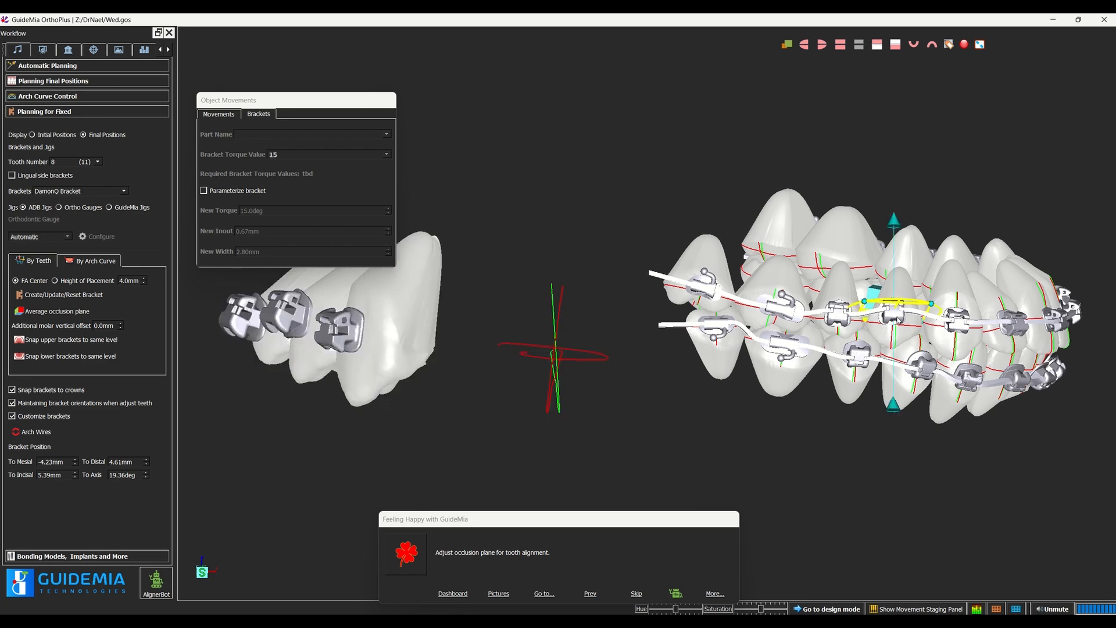
click(898, 318)
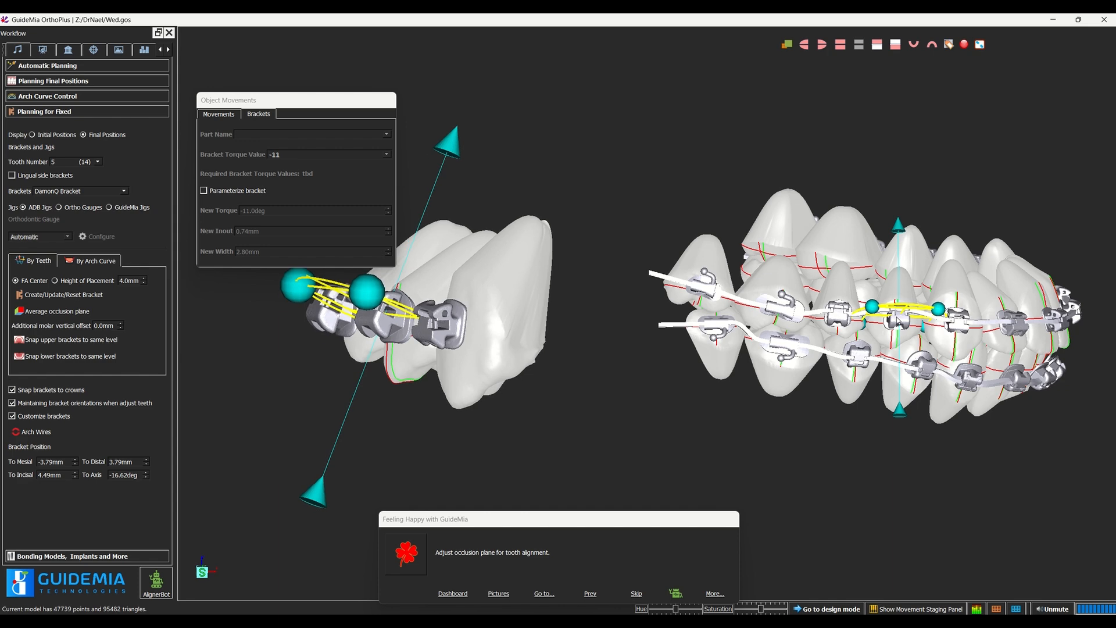
drag(897, 318, 860, 334)
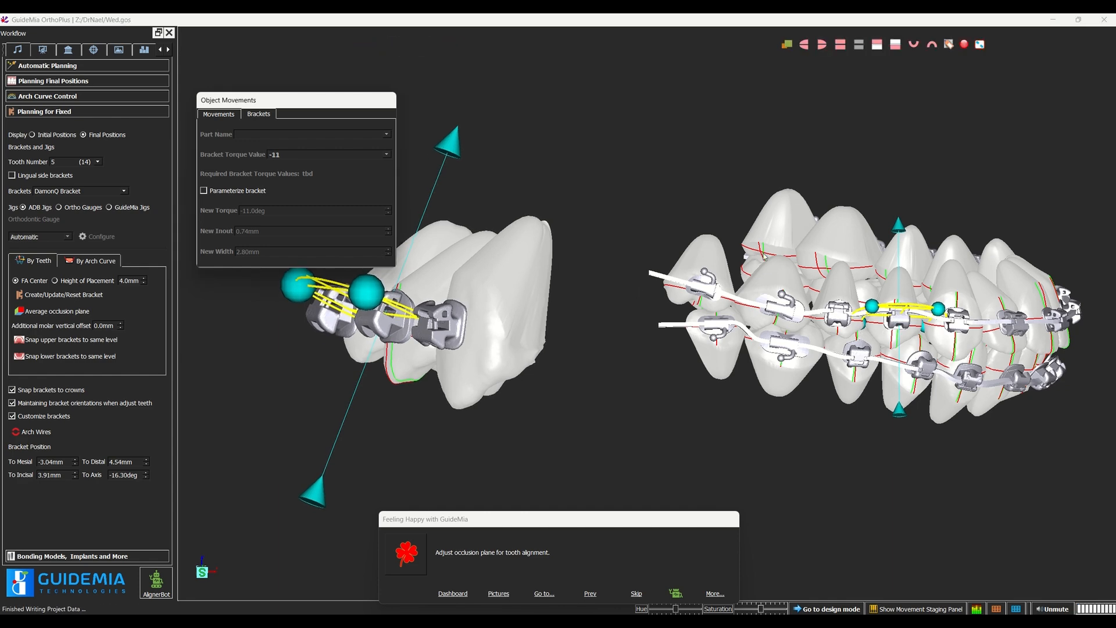
drag(984, 142, 636, 117)
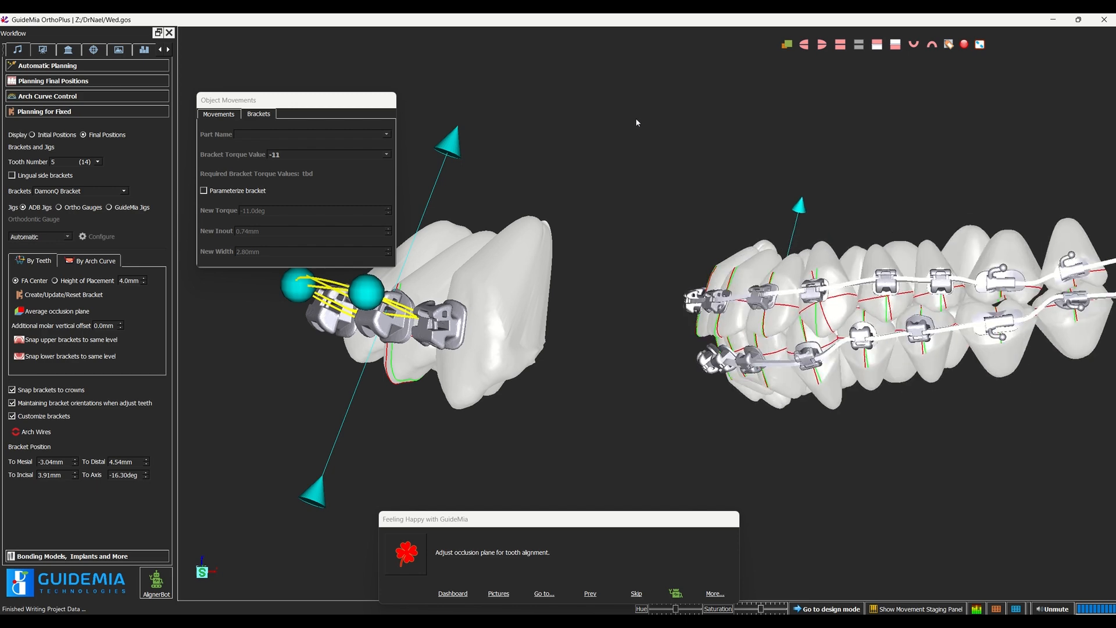
drag(810, 191, 1024, 182)
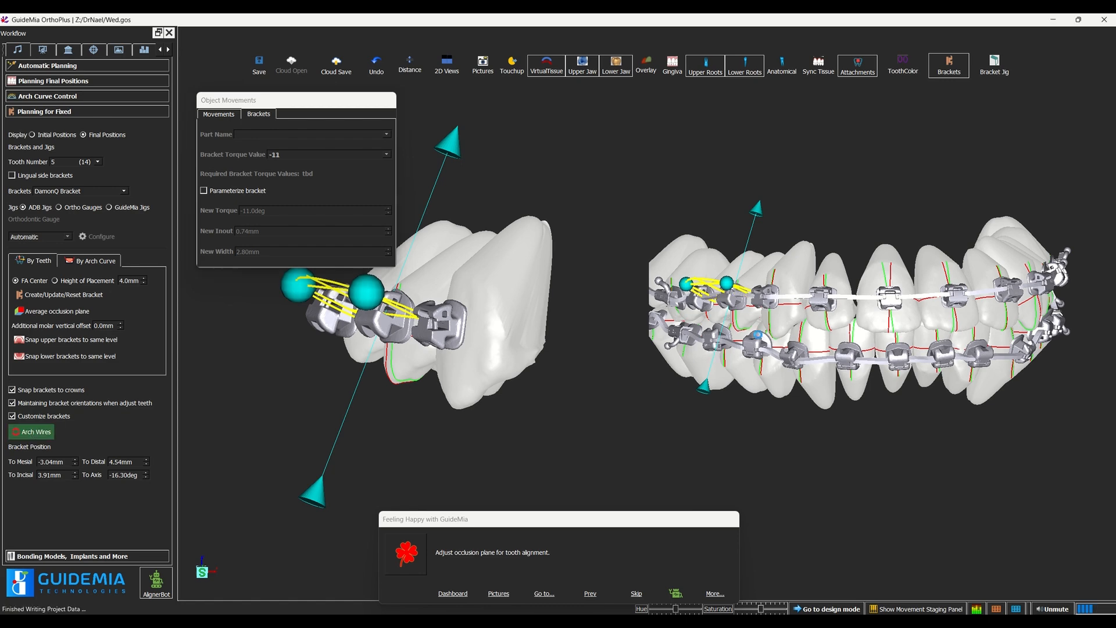
drag(825, 520, 885, 505)
drag(915, 506, 833, 484)
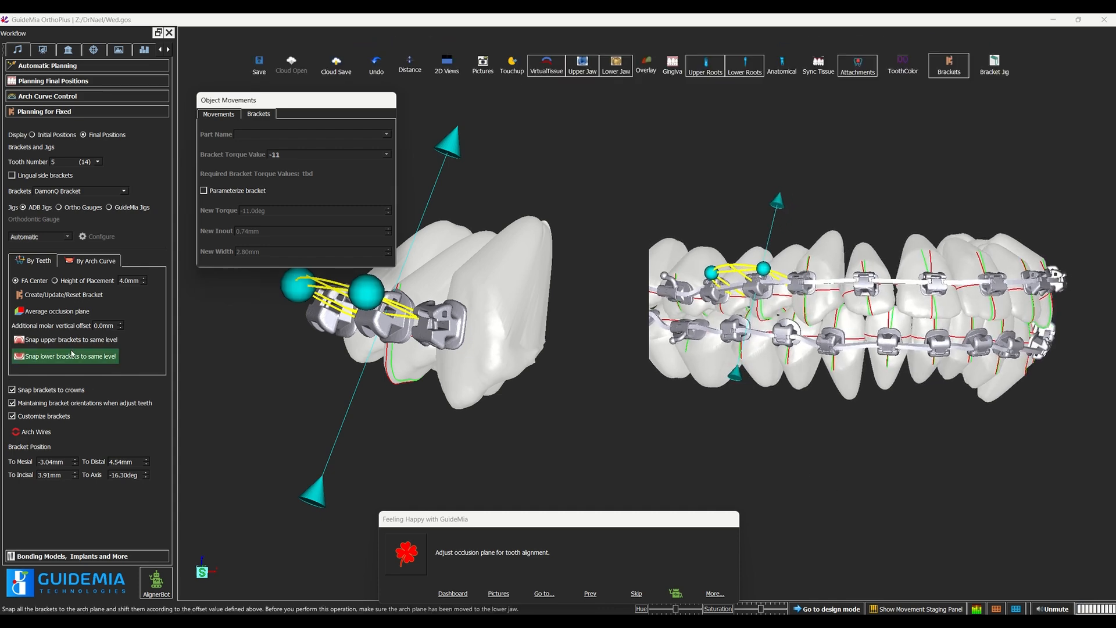
Step: Display the average occlusion plane and examine its orientation relative to the upper and lower brackets
click(54, 311)
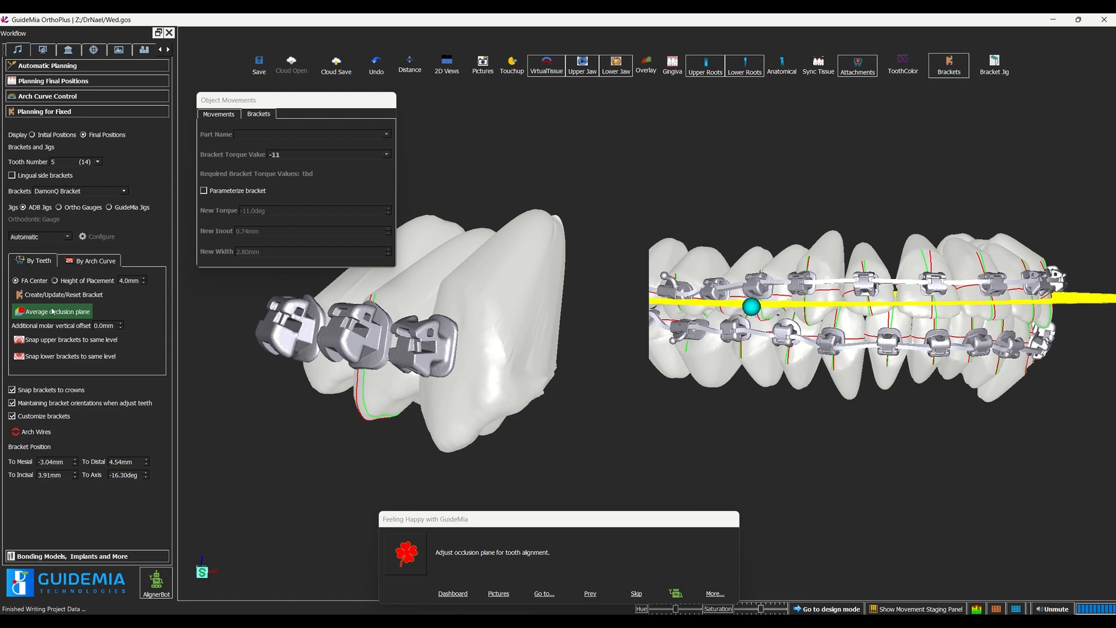
drag(942, 168, 1020, 249)
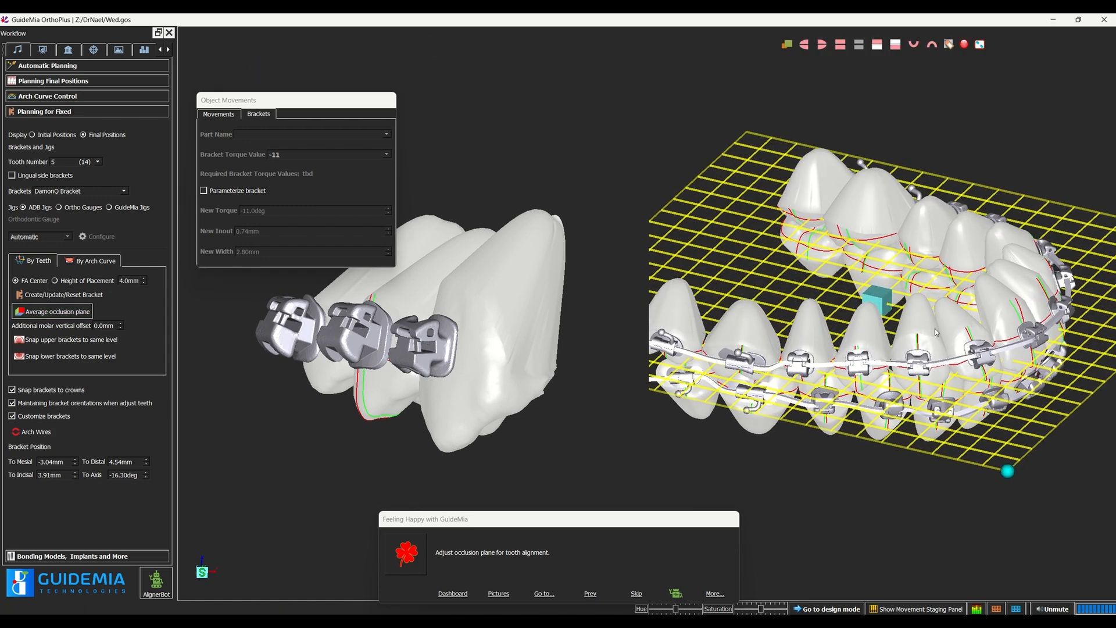
drag(1014, 573, 954, 550)
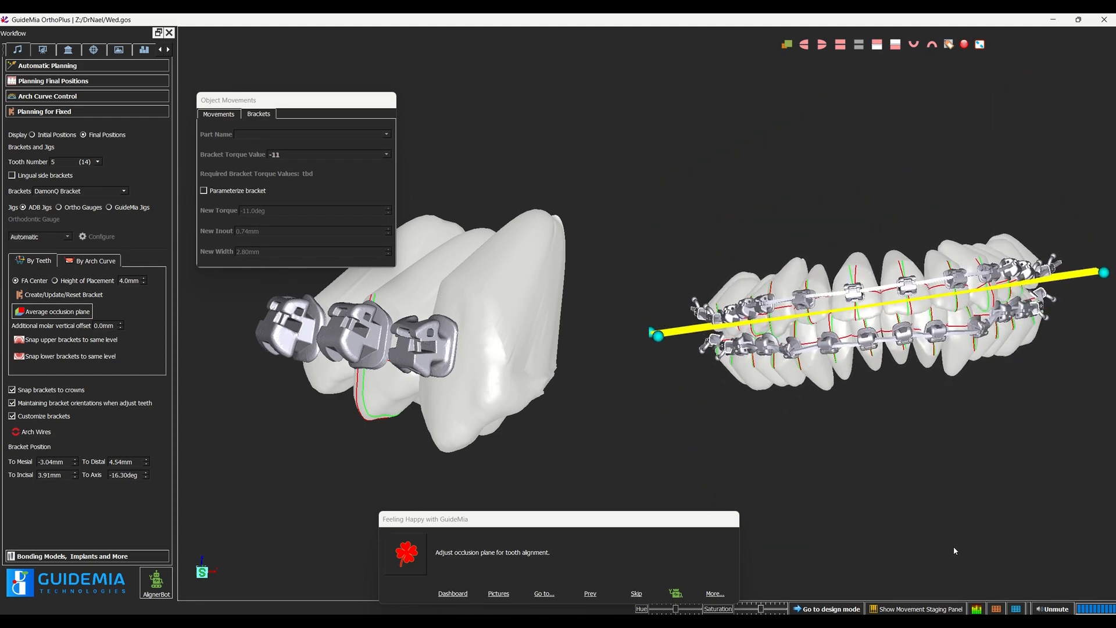
Step: Lower the average occlusion plane from between the arches to the level of the lower brackets and check it from the side
drag(925, 431, 935, 454)
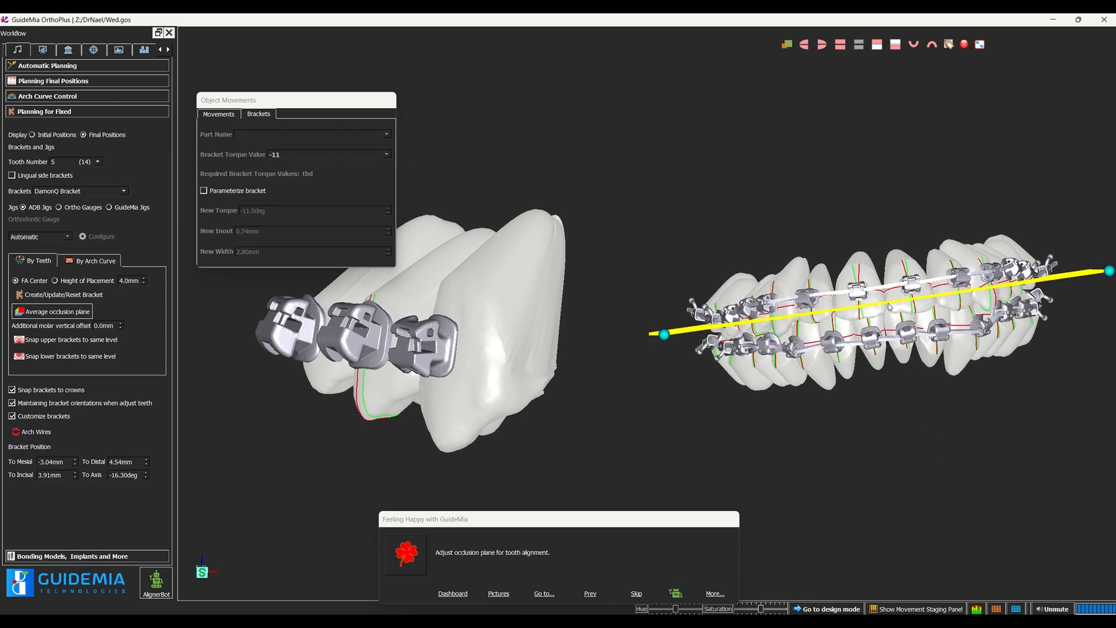
drag(889, 306, 887, 336)
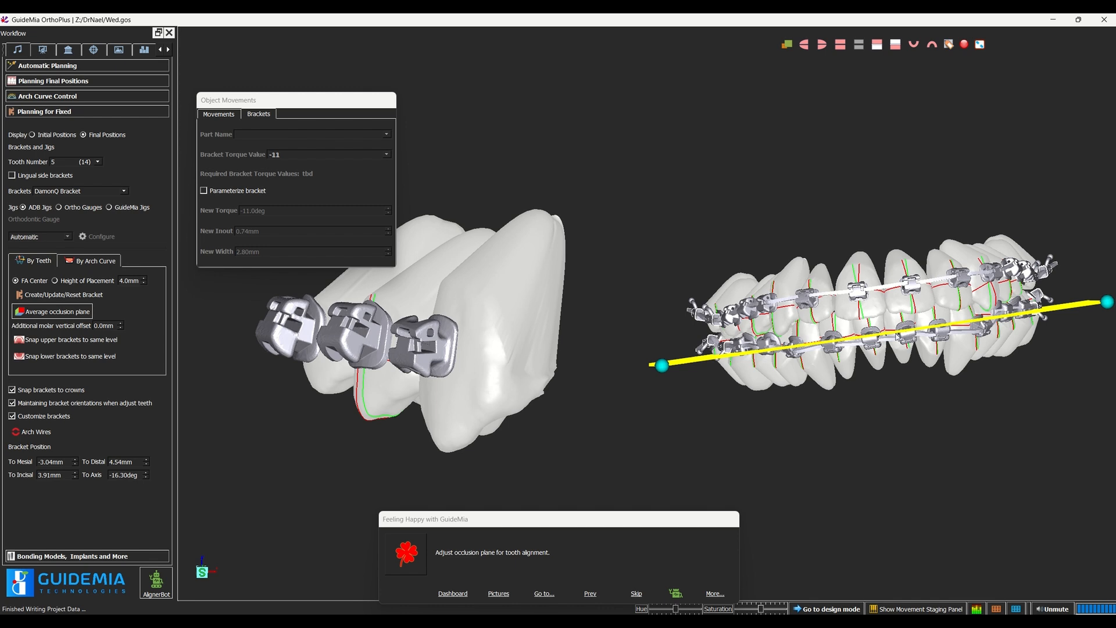
drag(891, 332, 889, 337)
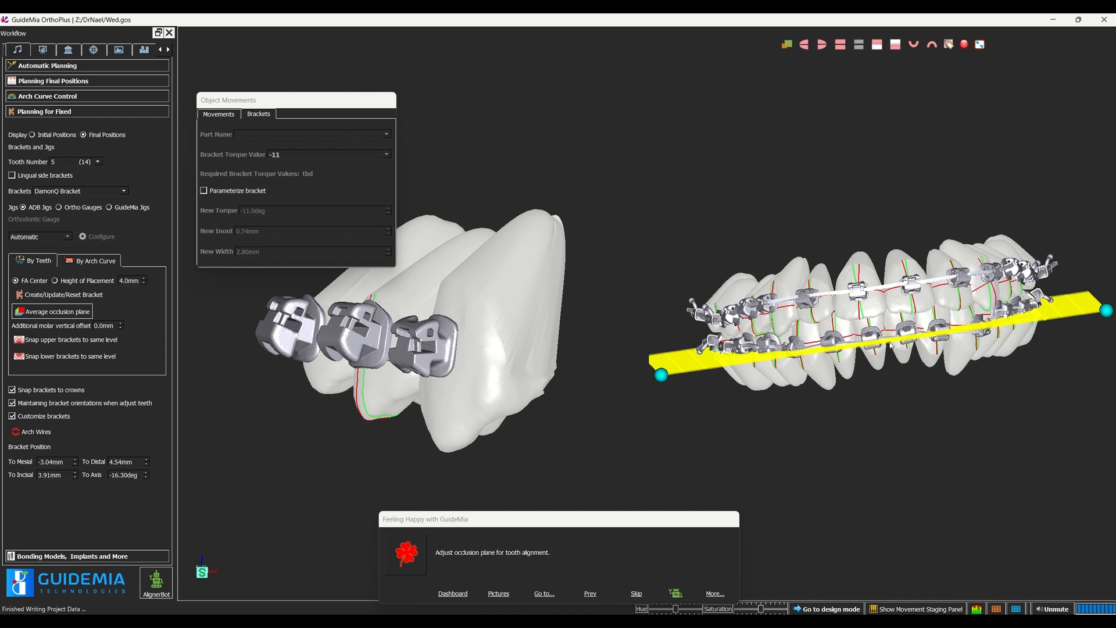
drag(889, 345, 889, 335)
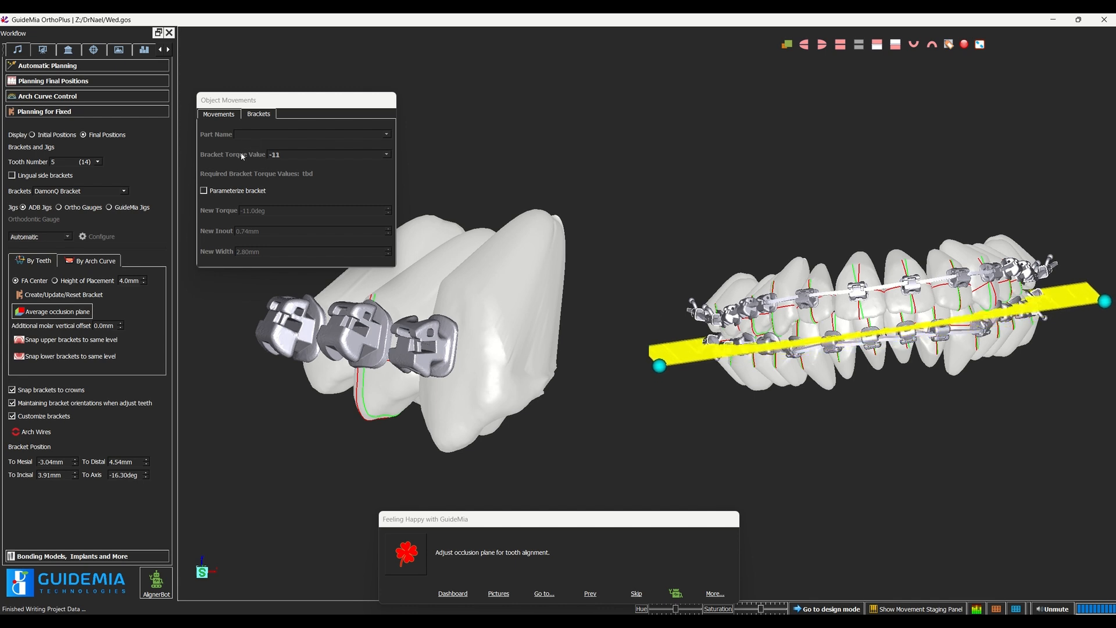
click(219, 113)
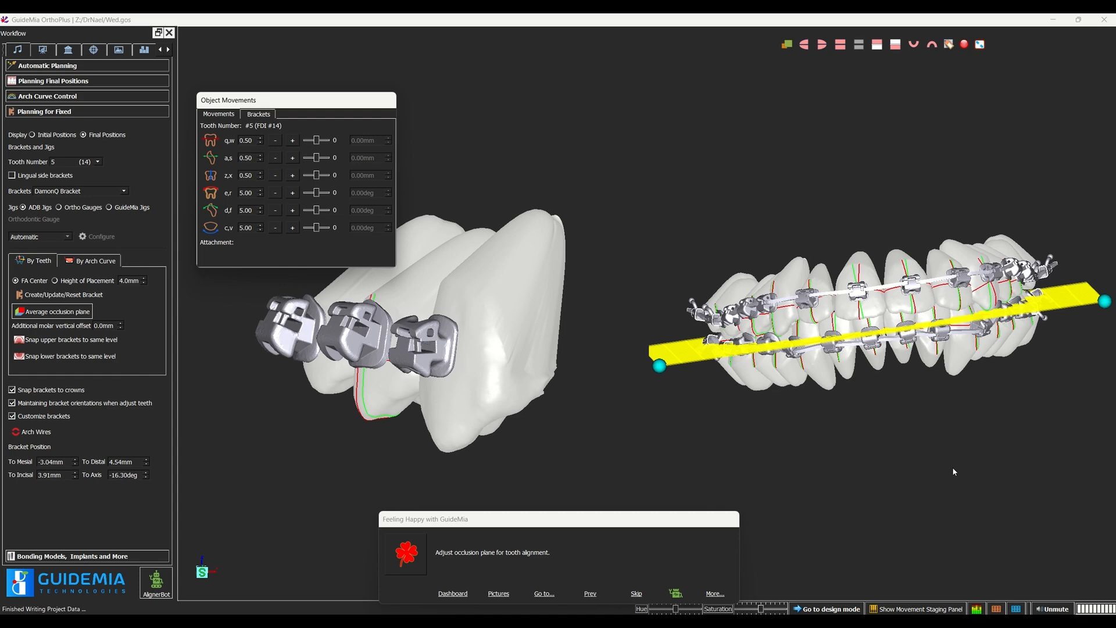
drag(834, 436, 657, 452)
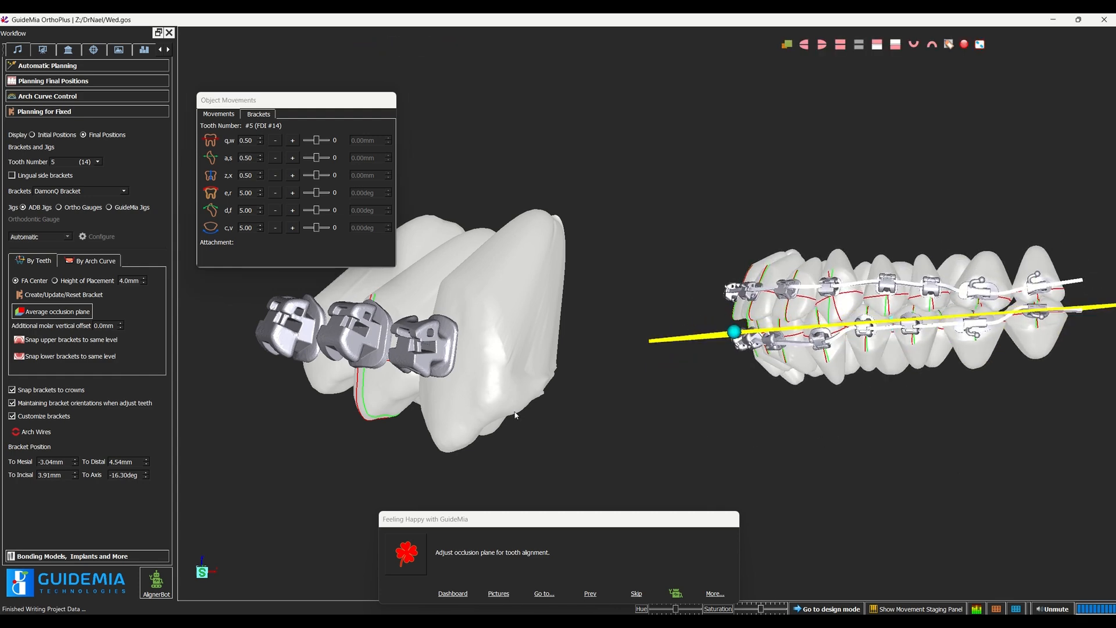
Step: Finish the occlusion plane adjustment and snap the lower brackets to the same level
click(68, 320)
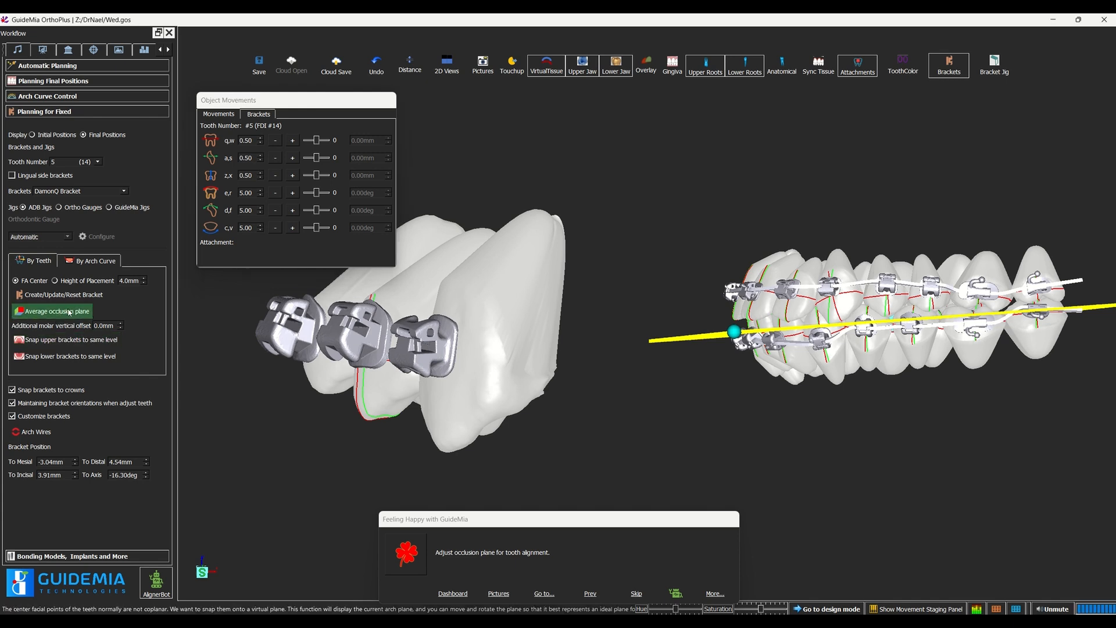
click(58, 356)
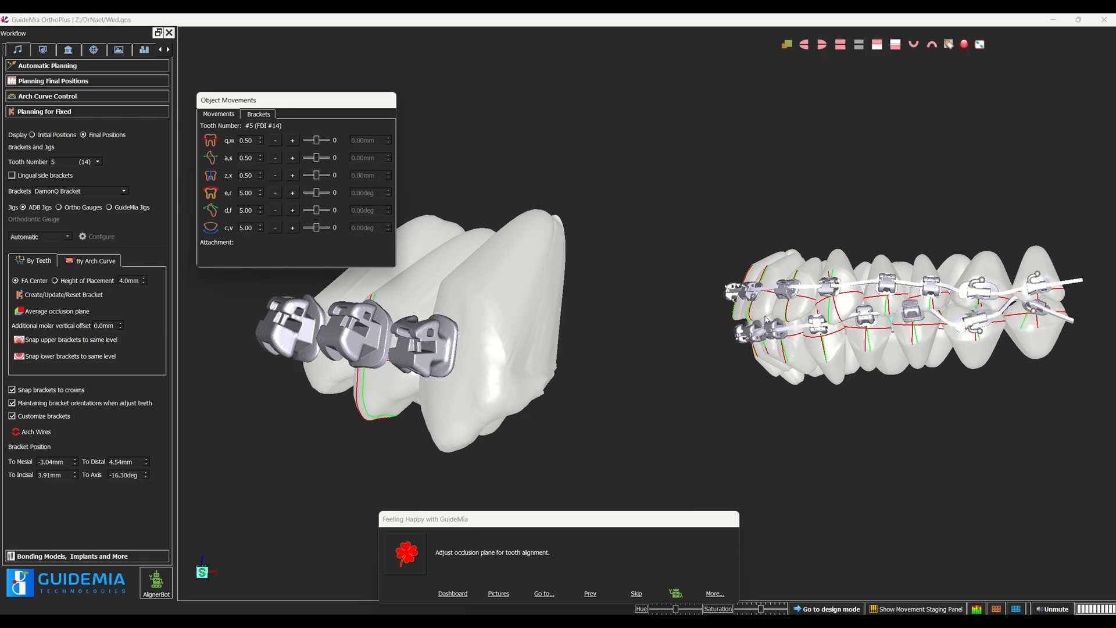
drag(852, 417, 1095, 416)
drag(947, 438, 901, 431)
scroll(905, 423, up, 1)
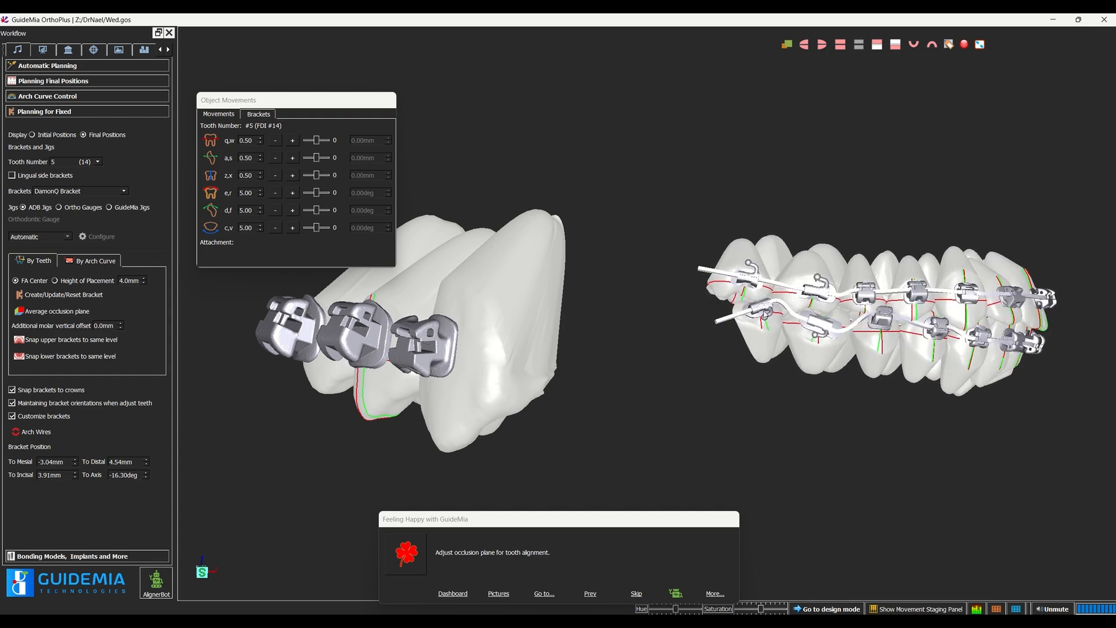
Step: Reposition the brackets on tooth 31 (47) to about 2.42 mm incisal and 6.26° axis, and tooth 30 (46) to about 2.95 mm and -3.07°
click(763, 316)
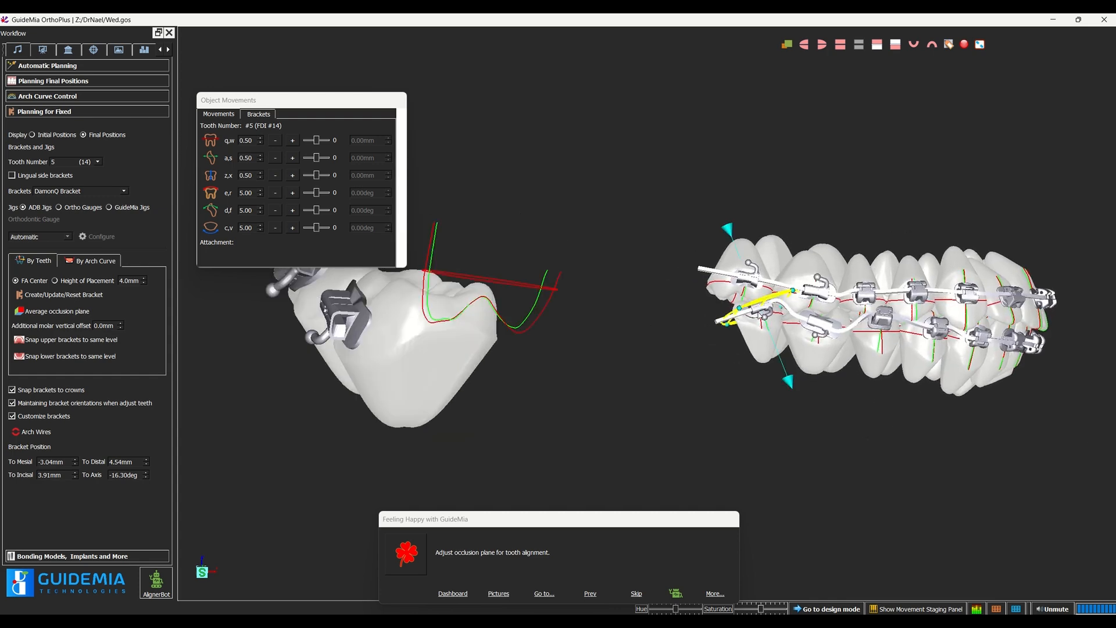
click(753, 315)
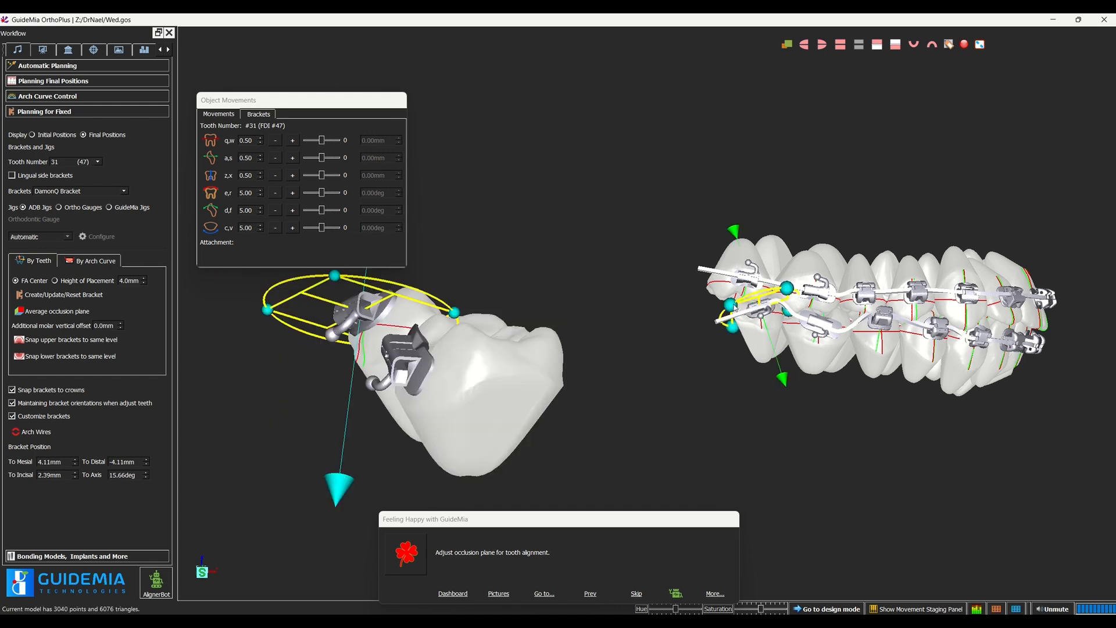
mouse_move(702, 327)
mouse_down()
mouse_move(737, 379)
mouse_move(769, 369)
mouse_move(722, 333)
mouse_up()
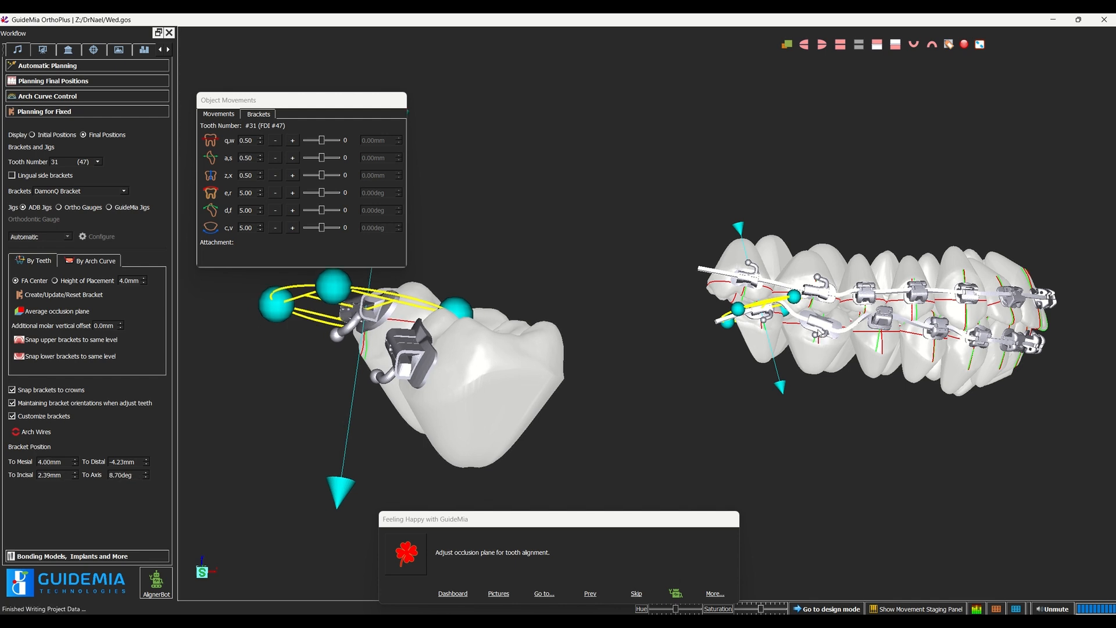
drag(751, 317, 719, 341)
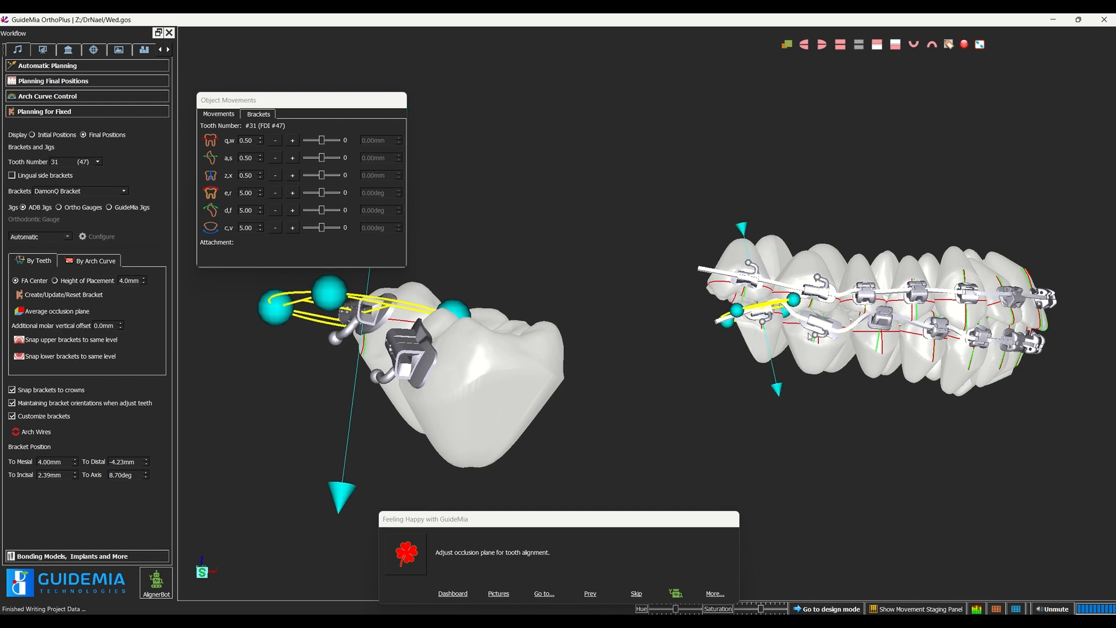
click(826, 326)
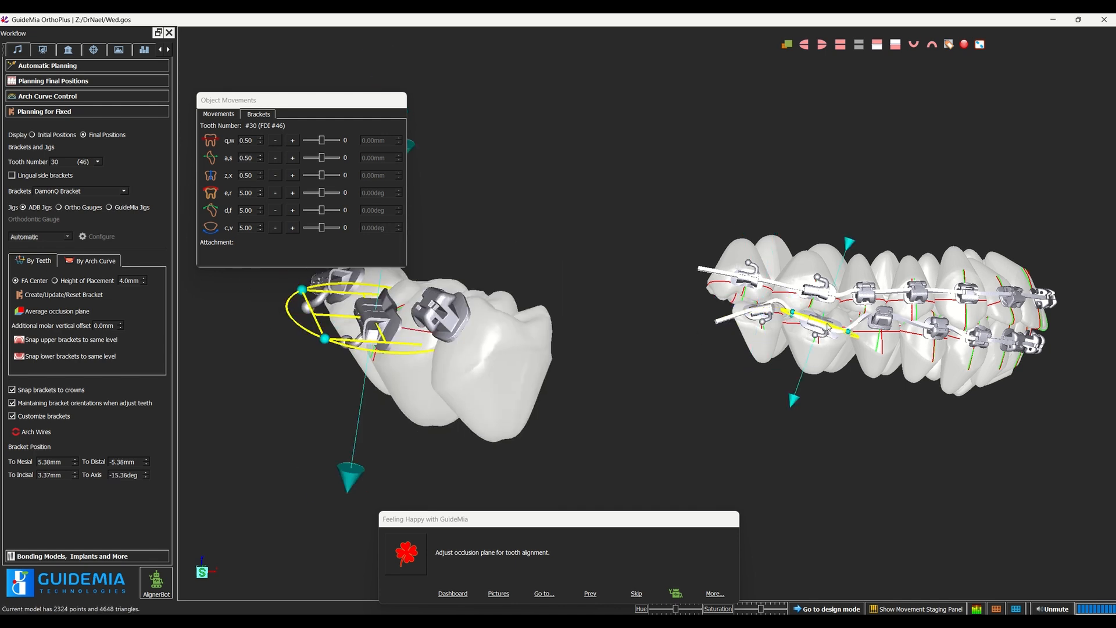
drag(792, 312, 797, 323)
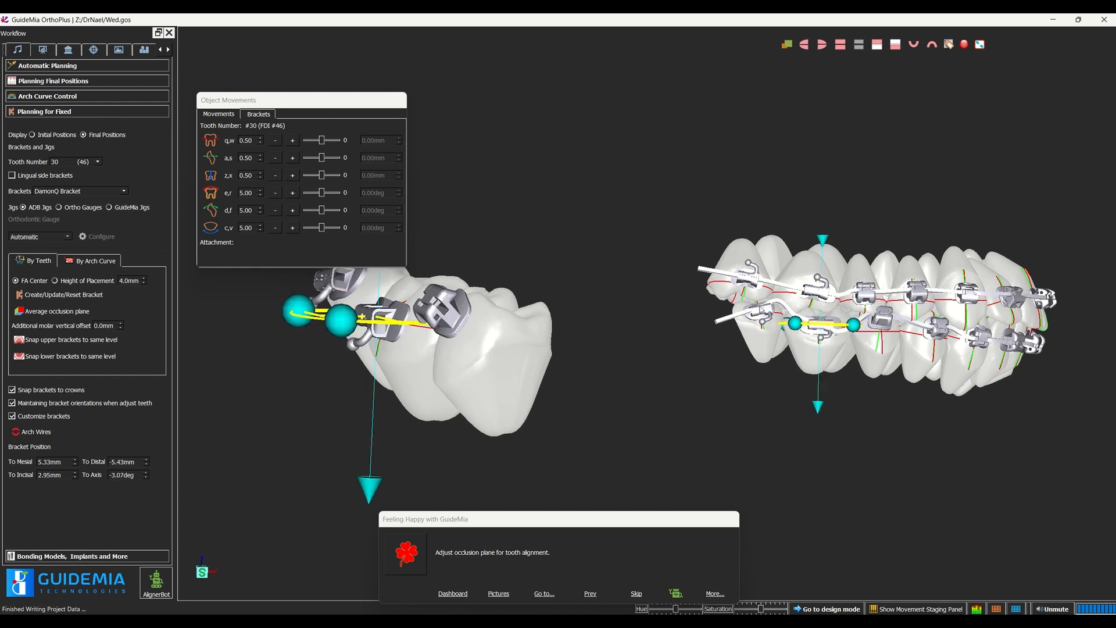
Step: Readjust the bracket on tooth 31 (47) to about 4.13 mm mesial, -4.10 mm distal and 2.49 mm incisal, with an axis angle of about -6.03°
click(764, 317)
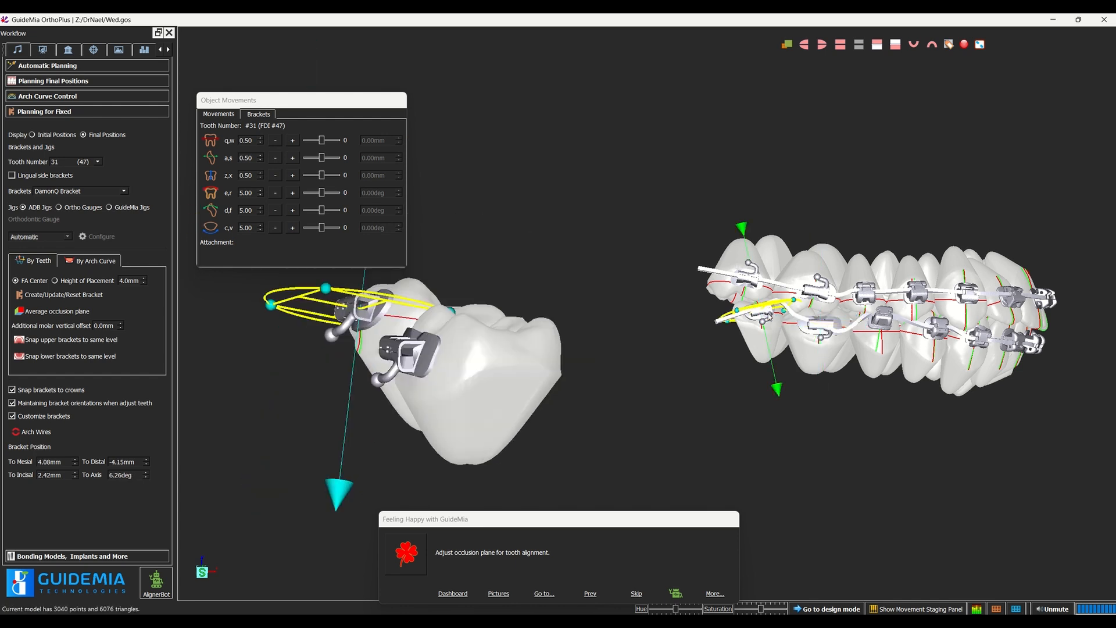
drag(793, 299, 792, 294)
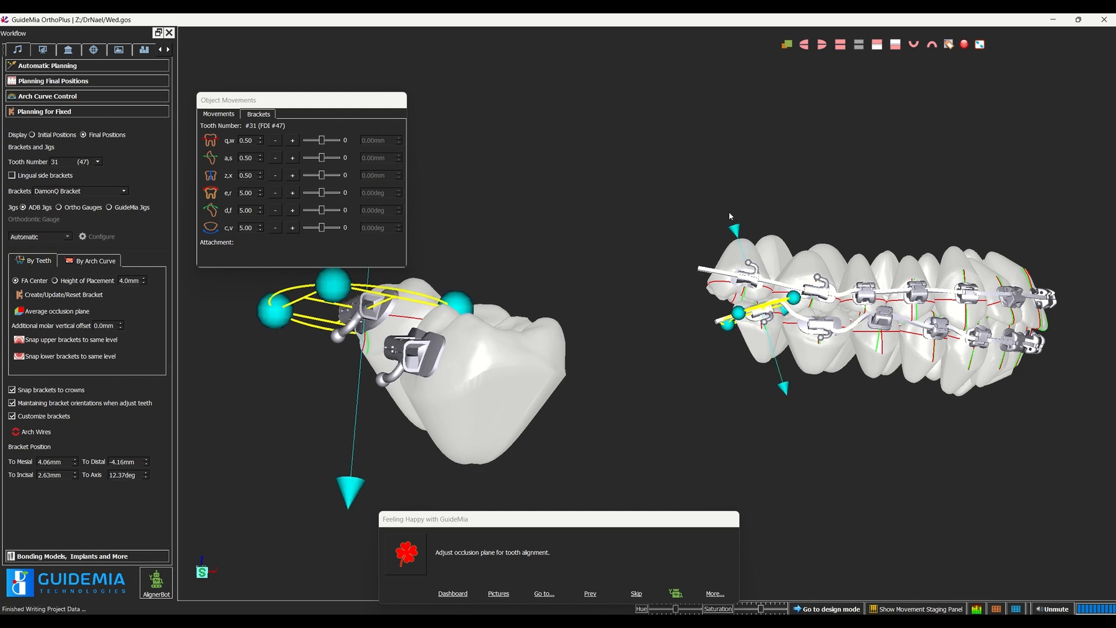
drag(733, 228, 696, 216)
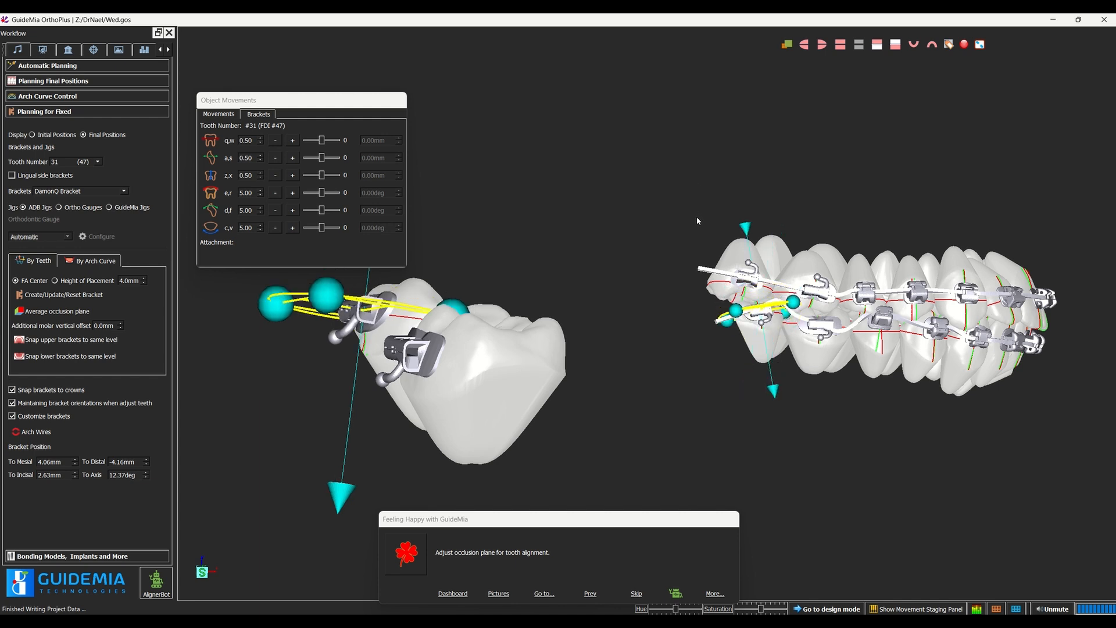
scroll(708, 374, up, 1)
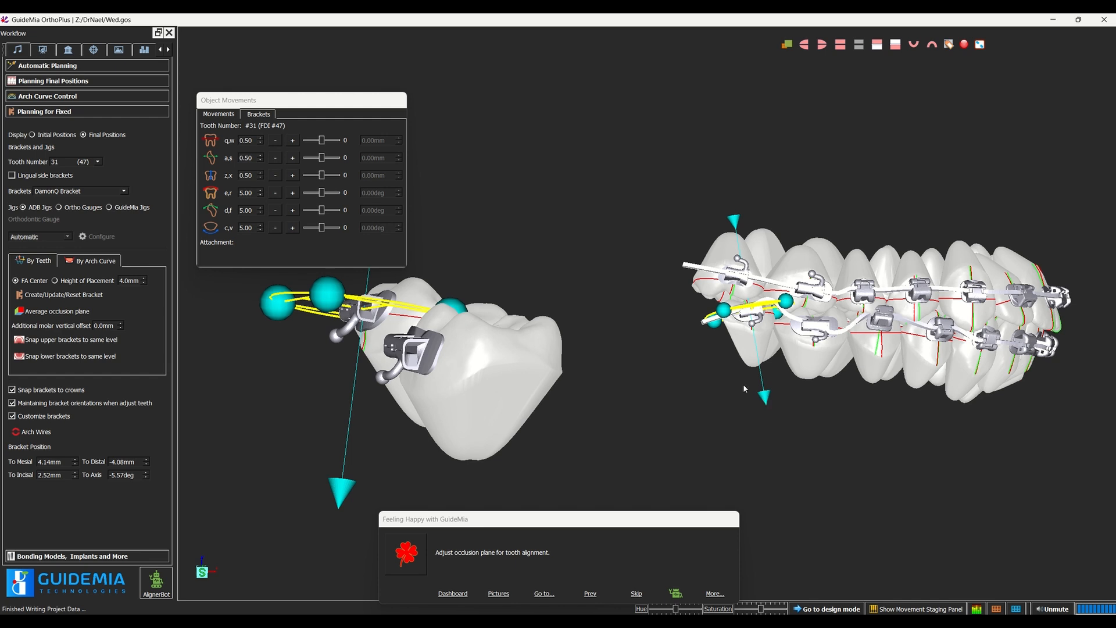
drag(743, 388, 737, 343)
scroll(697, 287, up, 4)
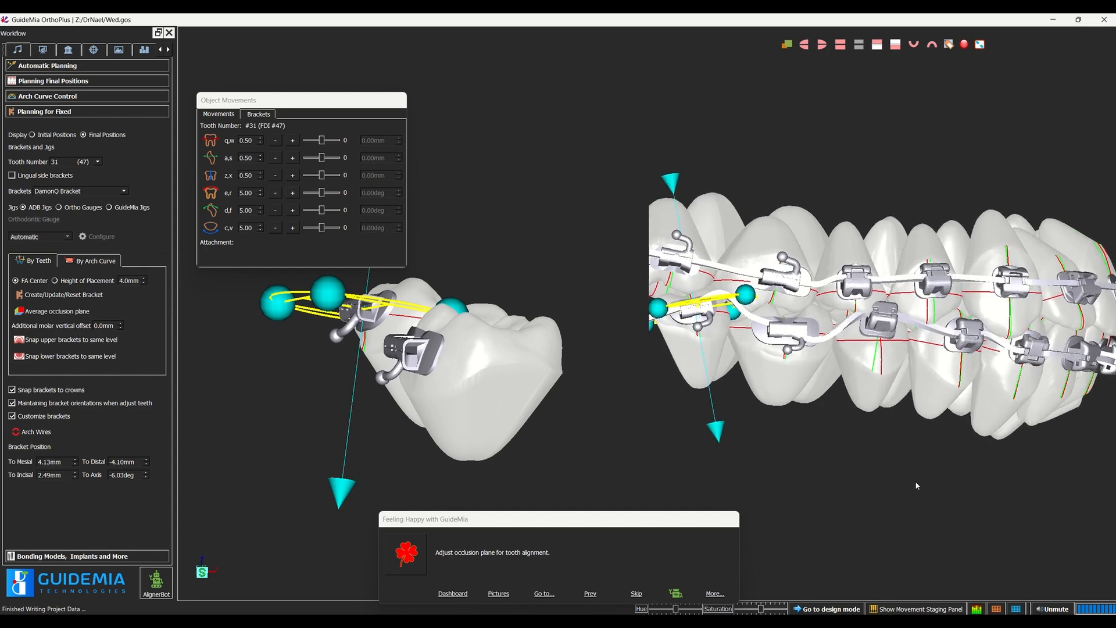
Step: Reposition the bracket on tooth 29 (45) to about 3.30 mm mesial, -4.33 mm distal and 4.07 mm incisal, with an axis angle of about 35.30°
drag(915, 484, 773, 453)
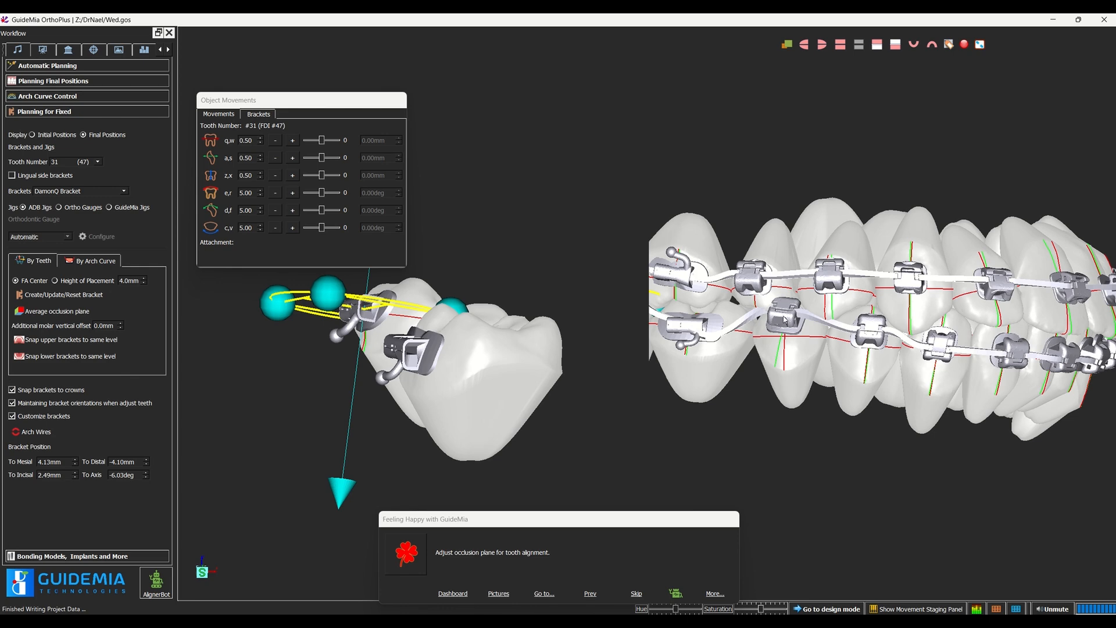
click(785, 319)
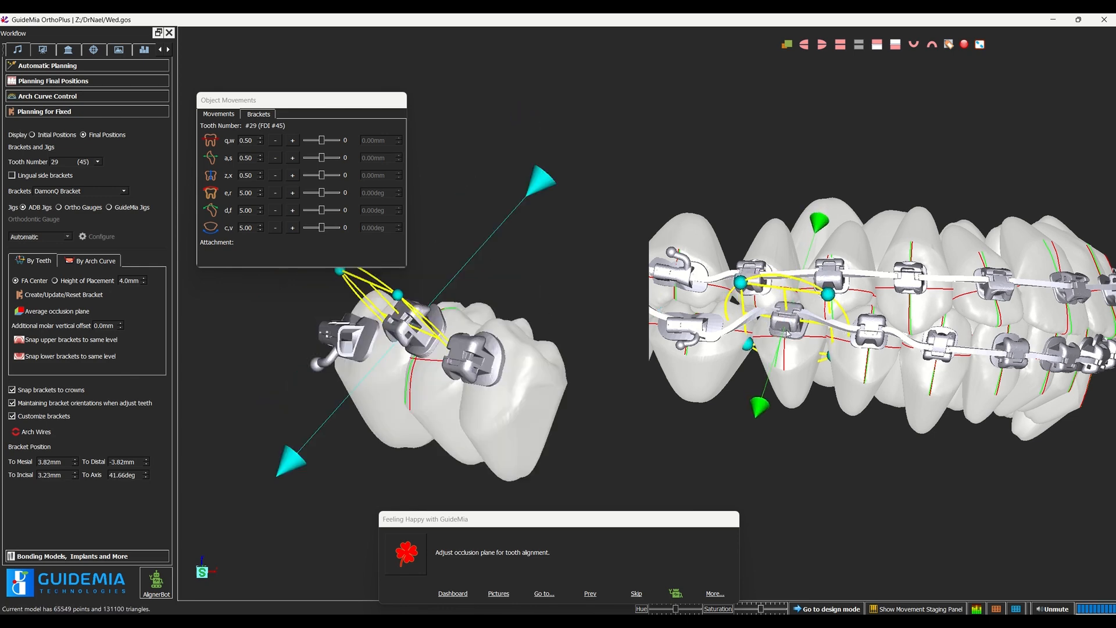
drag(787, 333, 789, 337)
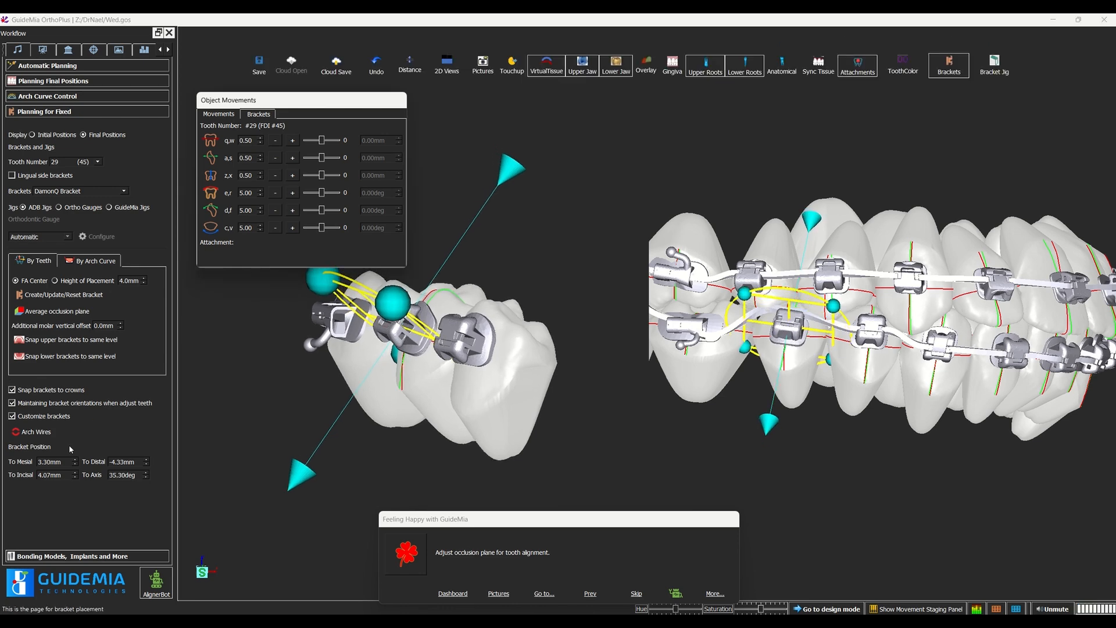
Step: Update the arch wires to follow the repositioned lower brackets and inspect their fit from the side and front
click(35, 431)
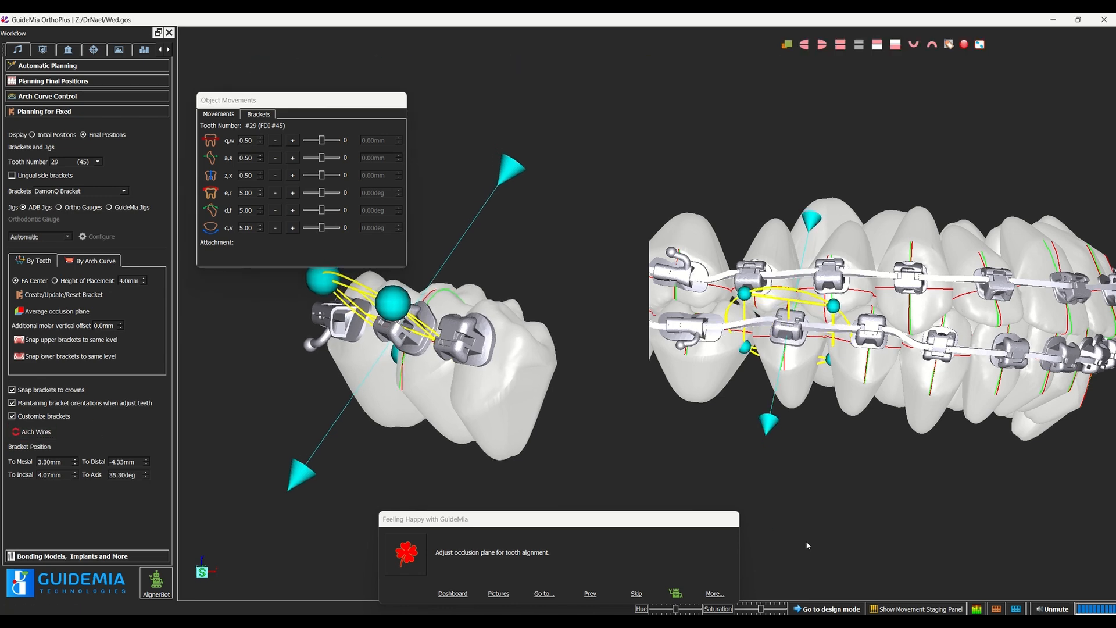
drag(806, 542, 735, 505)
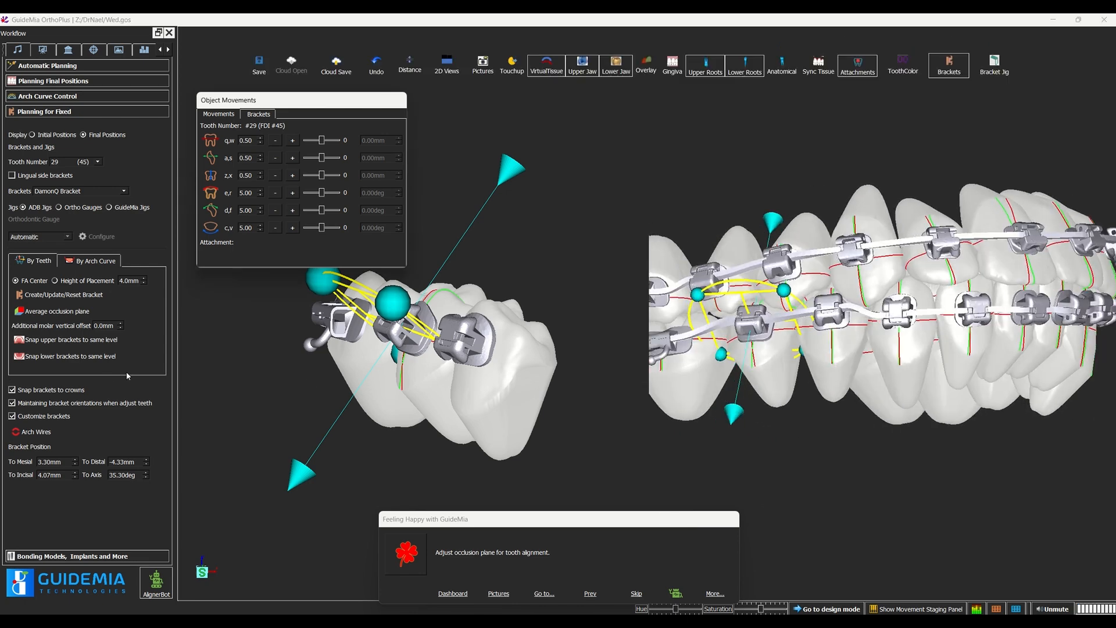
drag(848, 526, 950, 521)
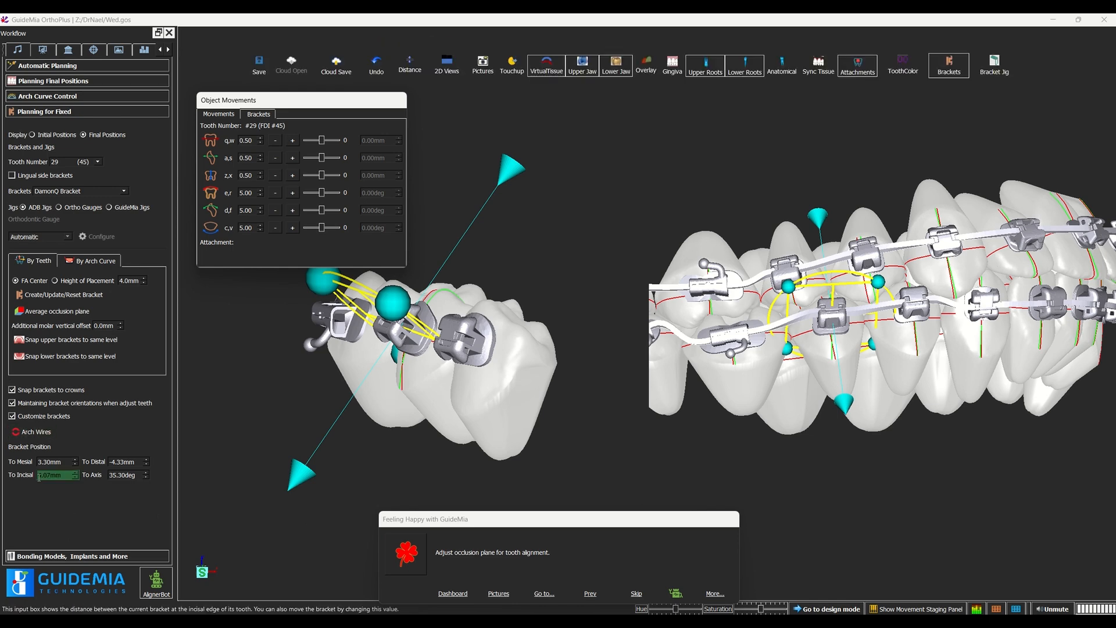
click(45, 460)
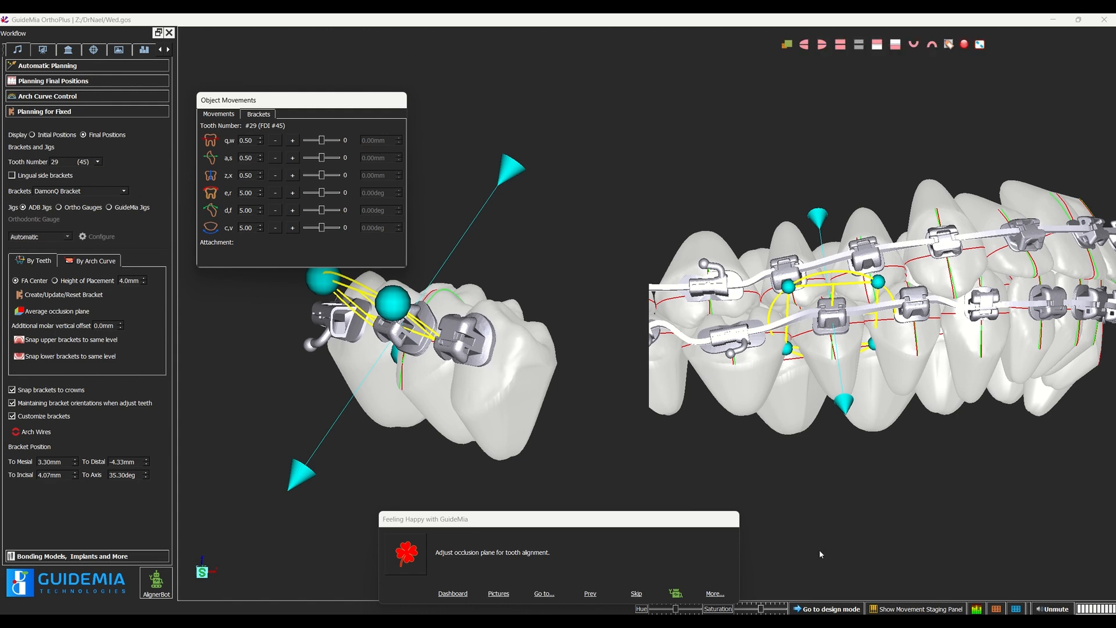
drag(955, 474, 798, 489)
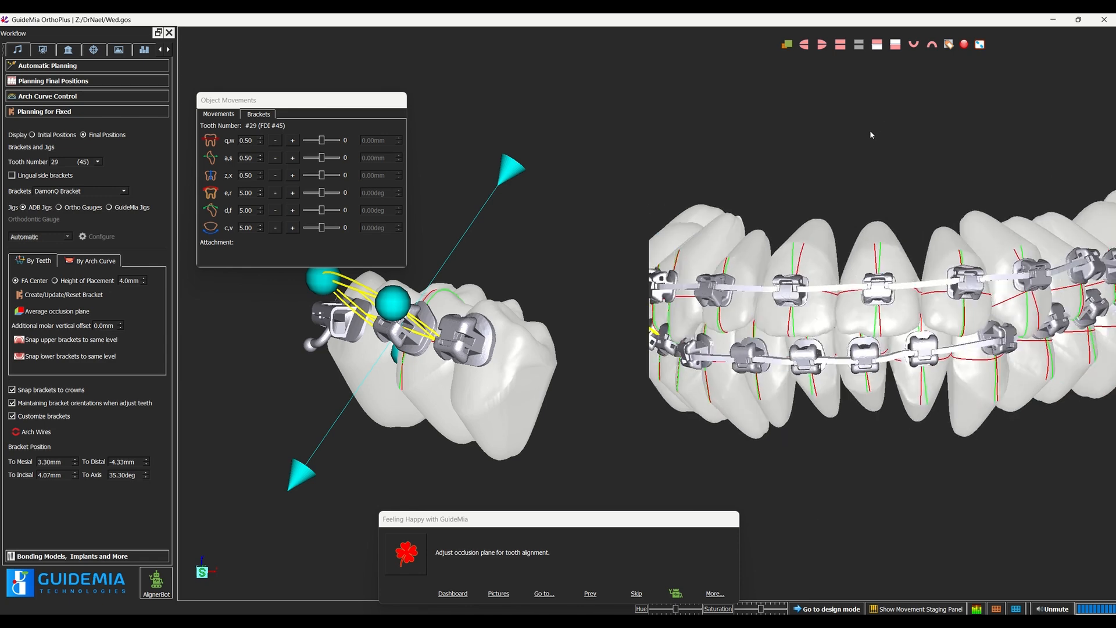
Step: Display the bracket jigs and examine how they fit the front brackets and teeth from several angles
mouse_move(905, 16)
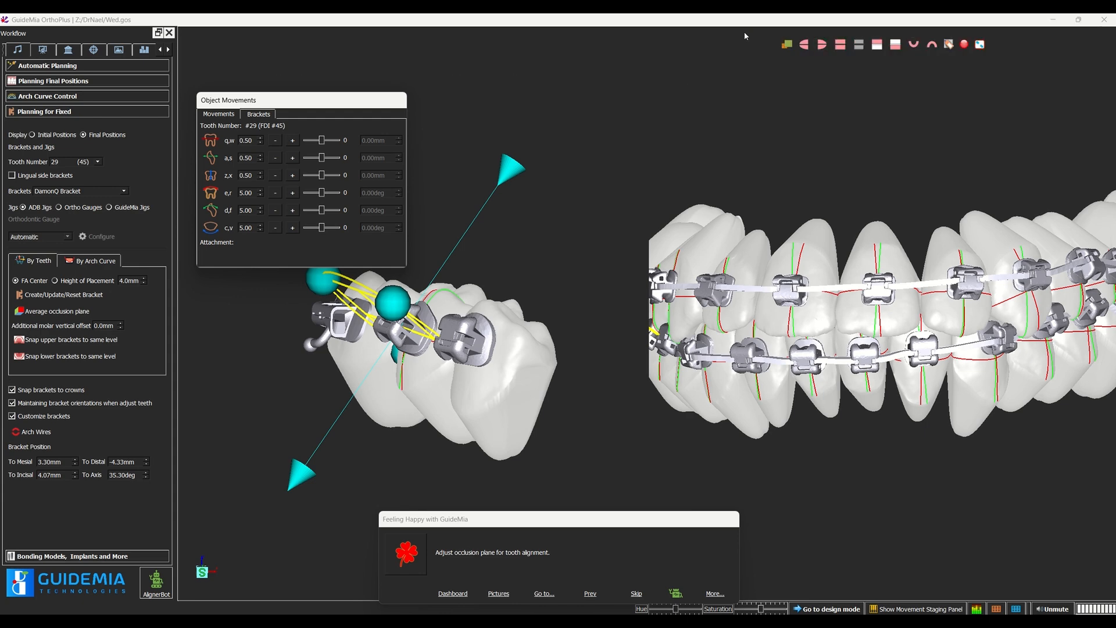
mouse_move(750, 21)
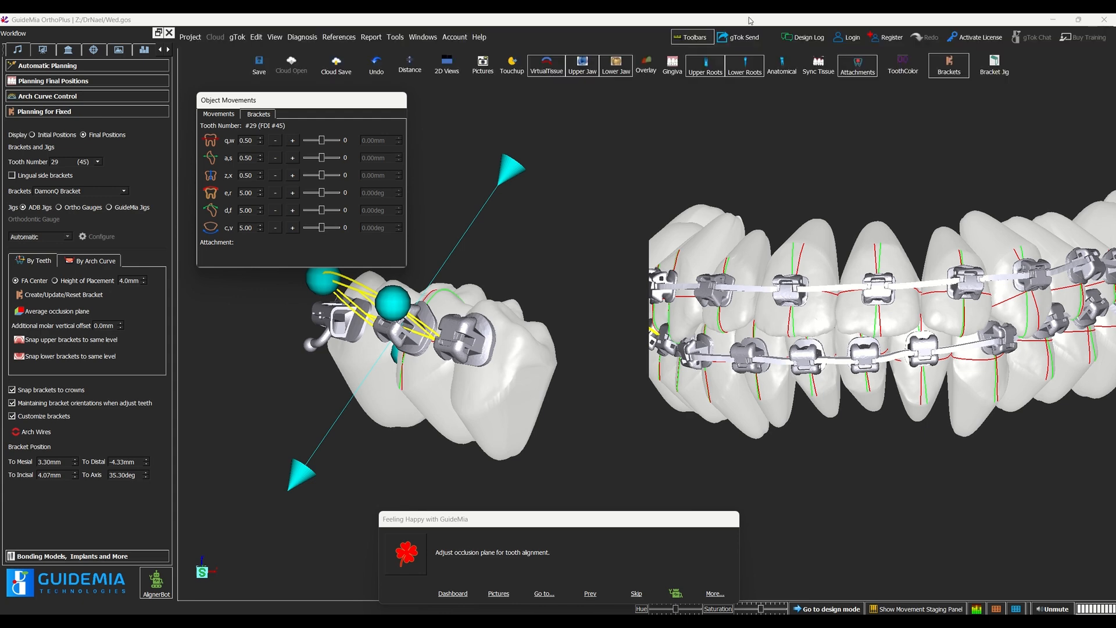
click(994, 67)
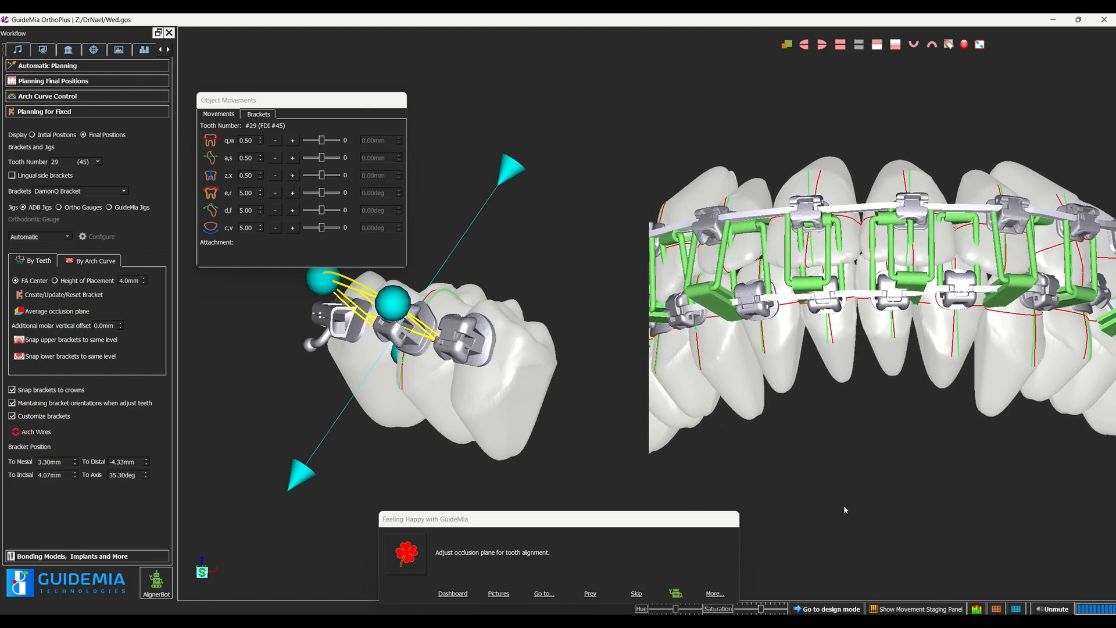
middle_drag(844, 506, 860, 517)
right_drag(863, 489, 814, 322)
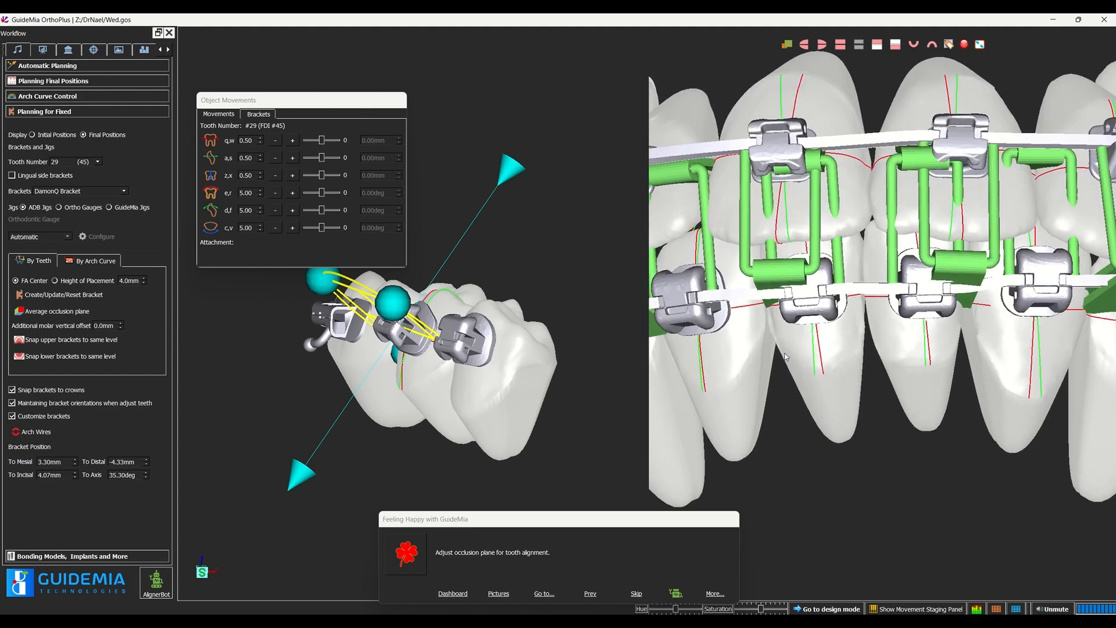
middle_drag(848, 495, 864, 531)
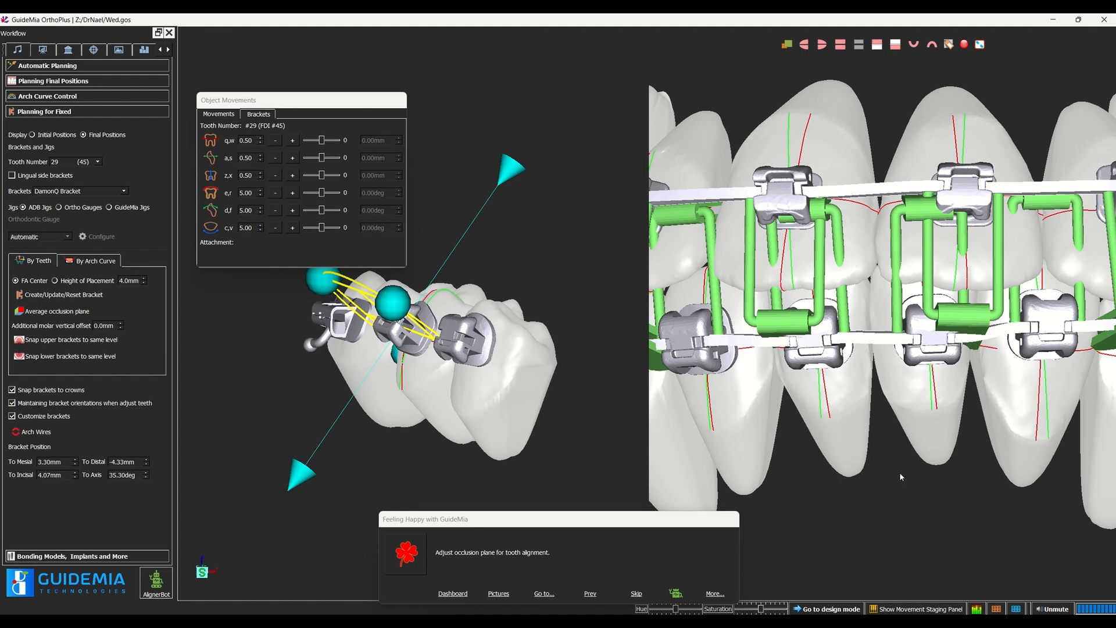
right_drag(904, 476, 907, 561)
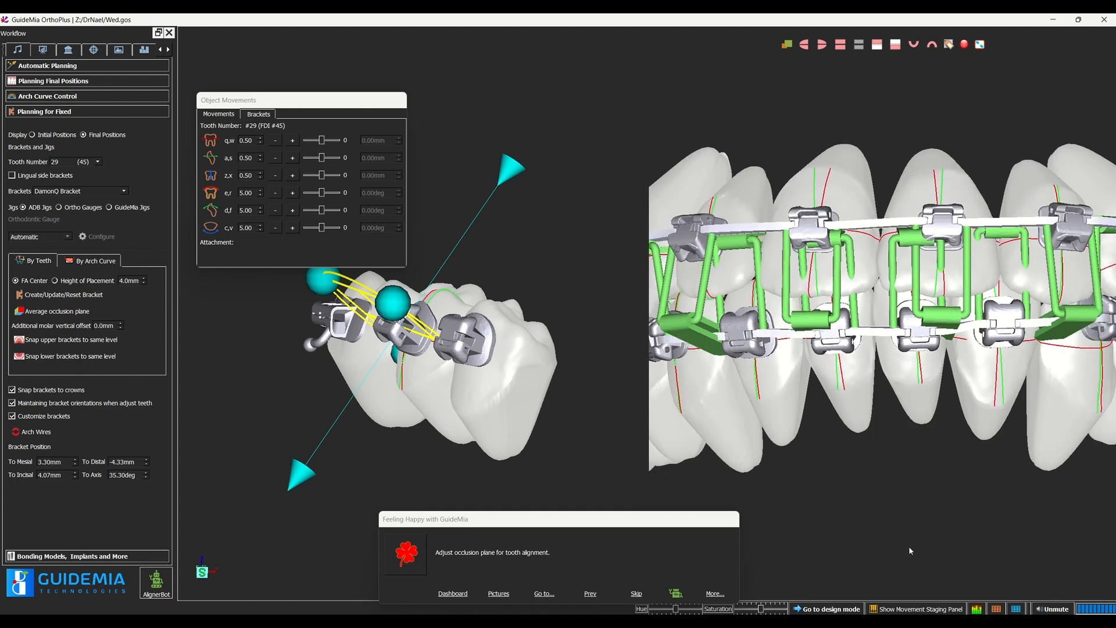
drag(908, 546, 906, 514)
right_drag(943, 471, 926, 527)
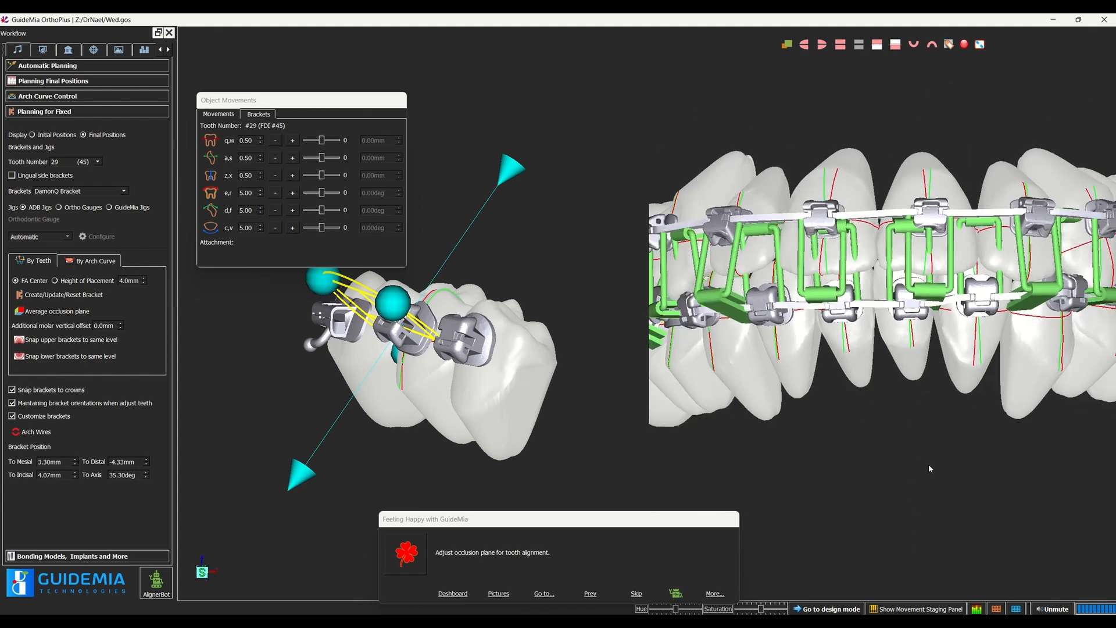
Step: Start the bonding guide design and accept the plan validation issues by confirming the input data and treatment plan were reviewed
drag(929, 464, 880, 482)
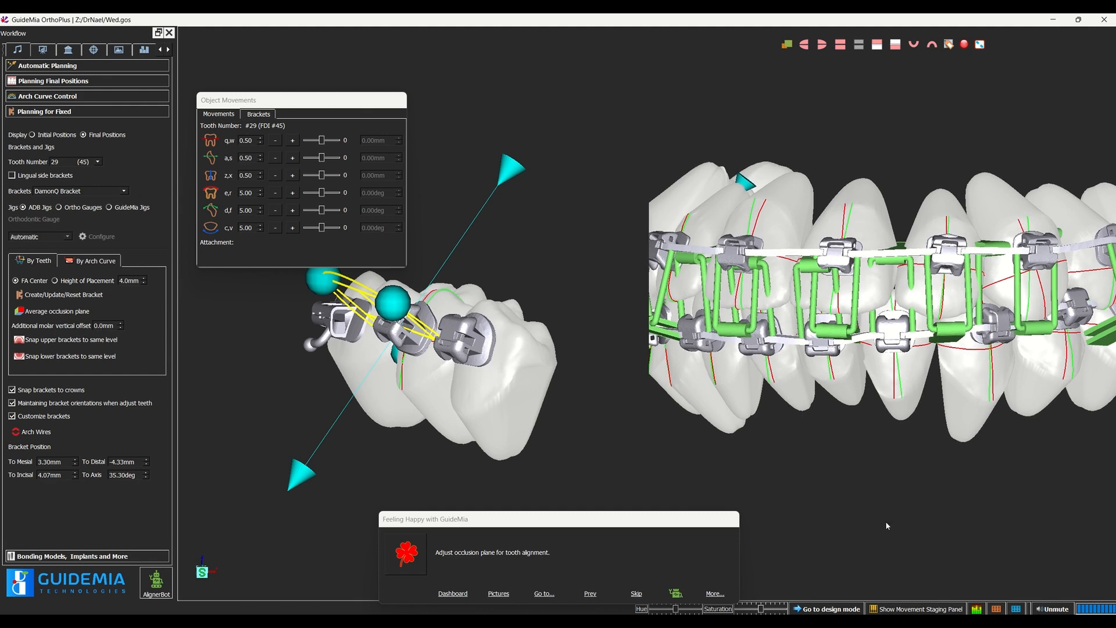
scroll(886, 523, down, 2)
drag(915, 472, 826, 475)
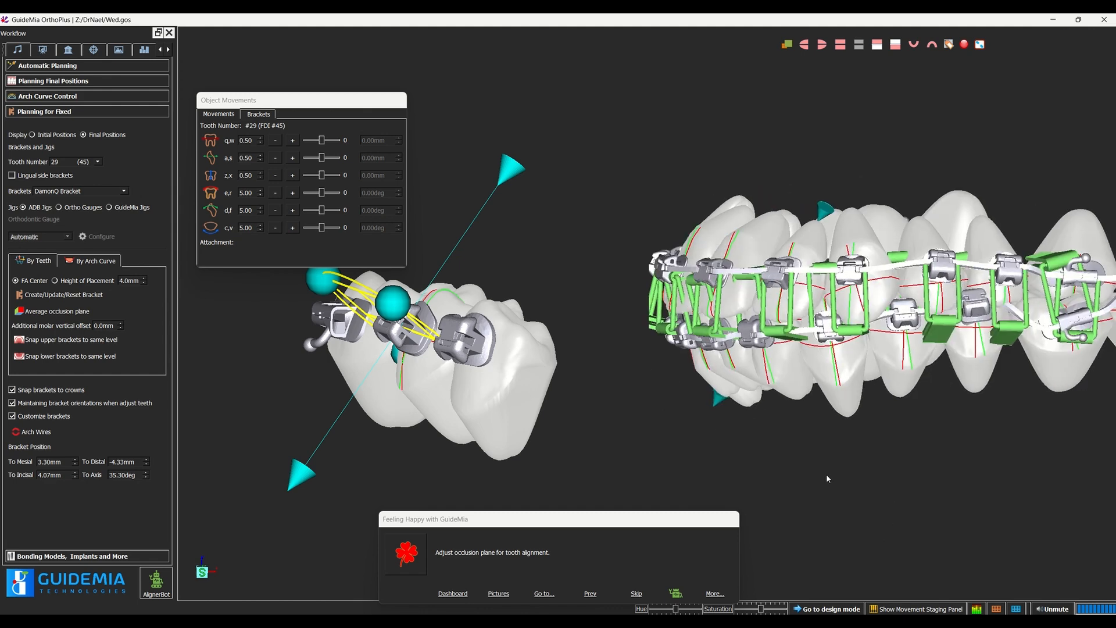
click(168, 50)
click(168, 50)
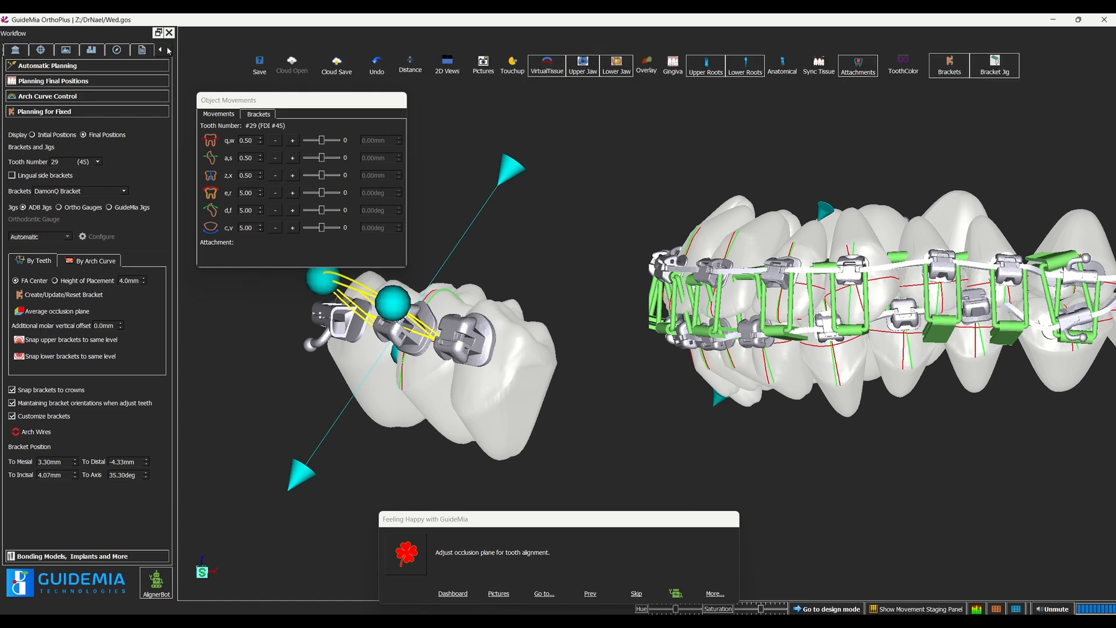
click(117, 50)
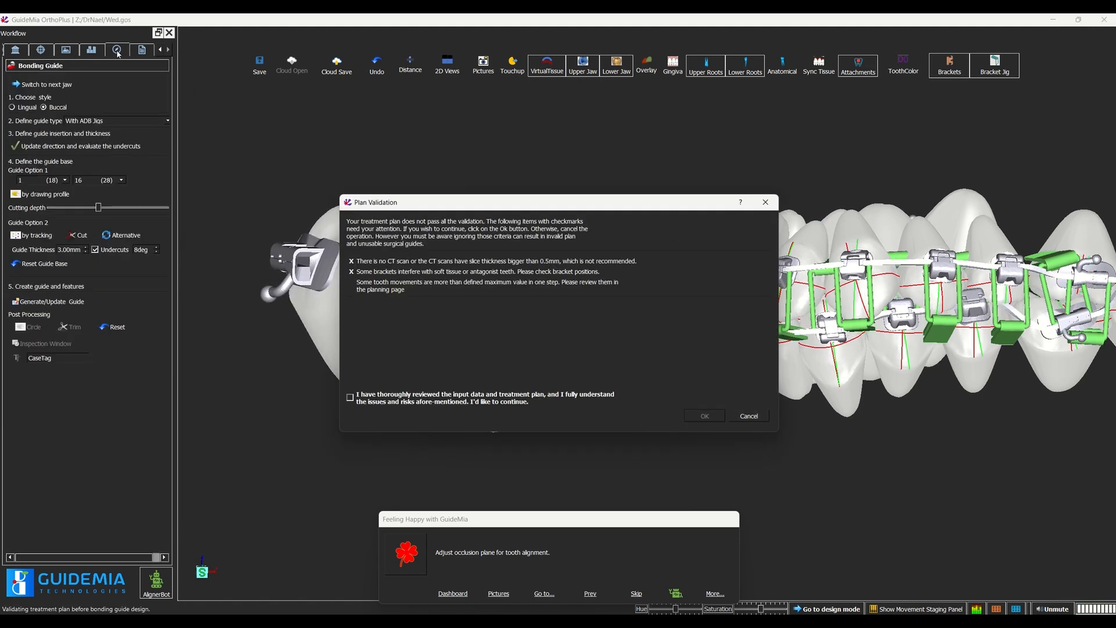
click(355, 398)
click(694, 416)
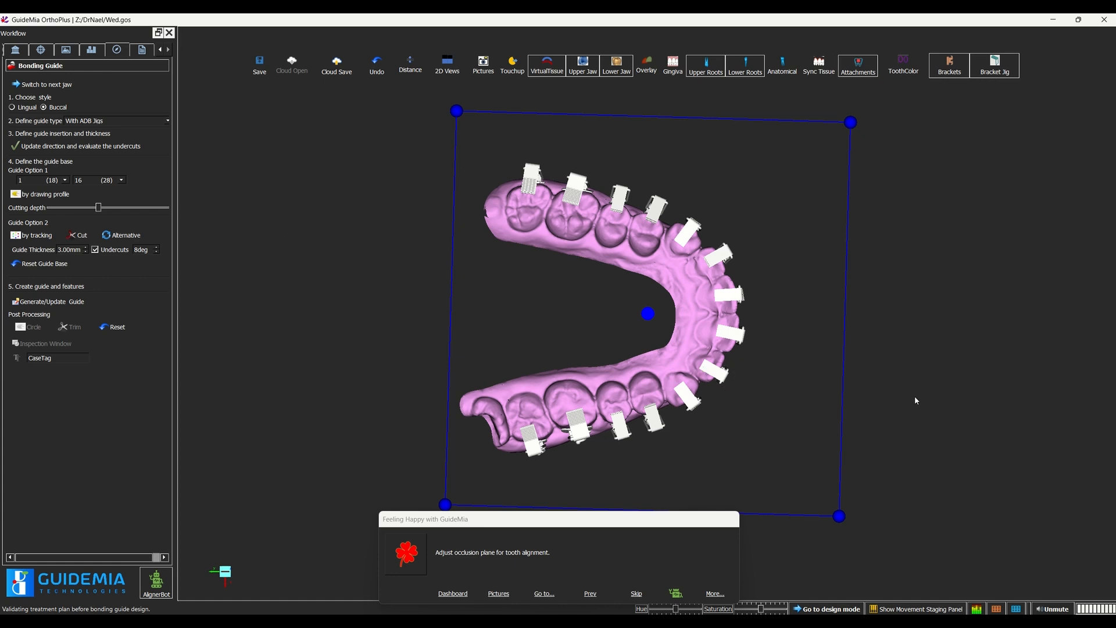
Step: Define the upper guide base with a drawn profile spanning teeth 1 (18) to 5 (14)
drag(811, 369, 529, 403)
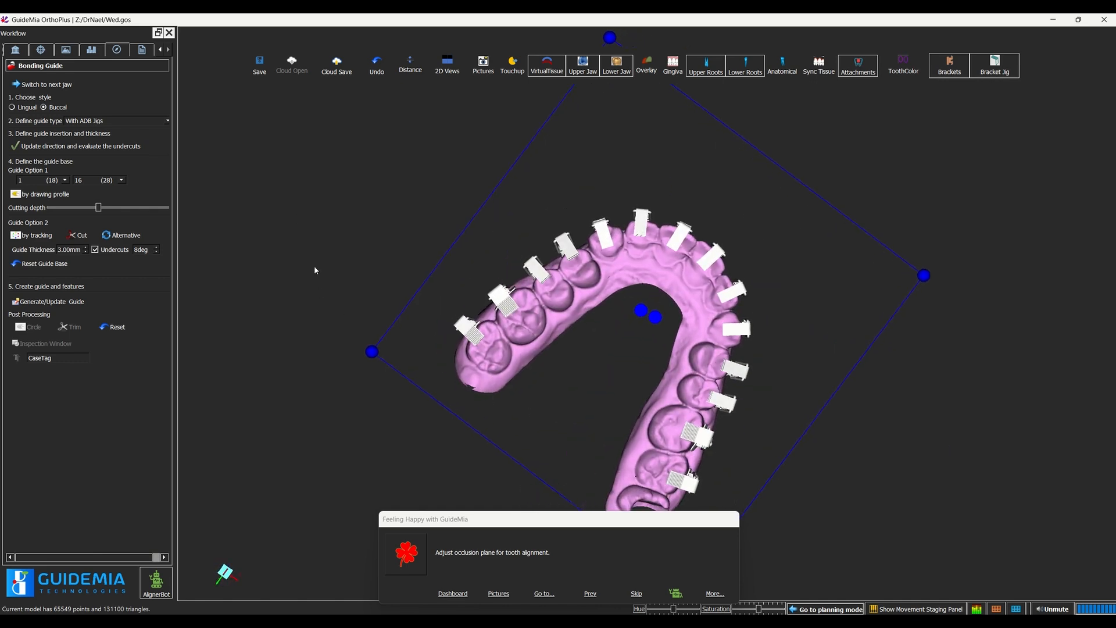
scroll(285, 212, down, 1)
drag(279, 211, 280, 191)
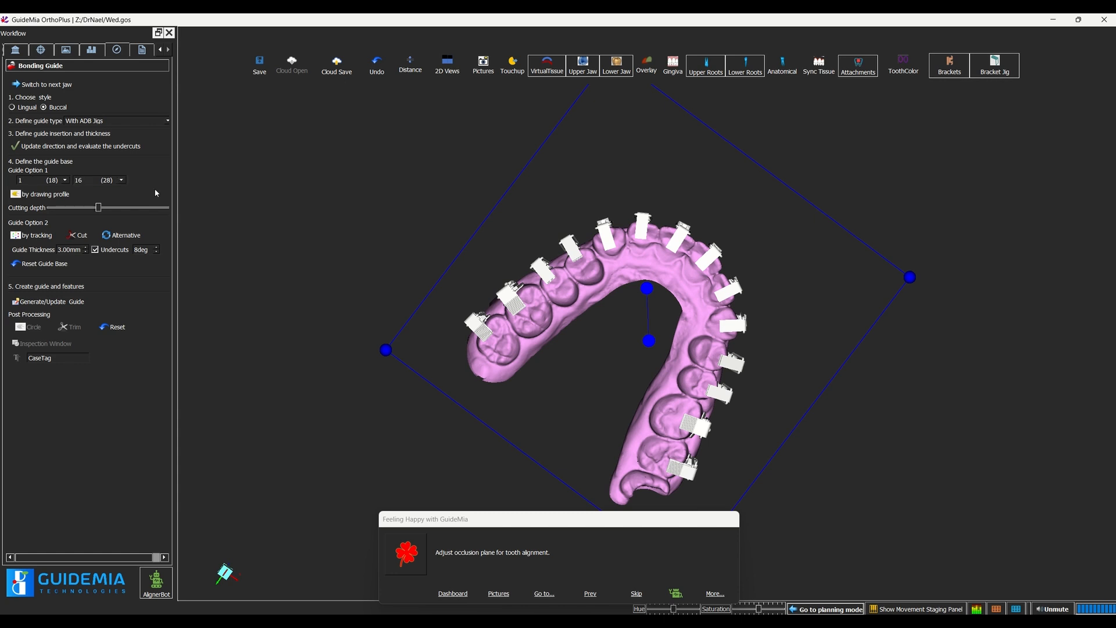
click(97, 181)
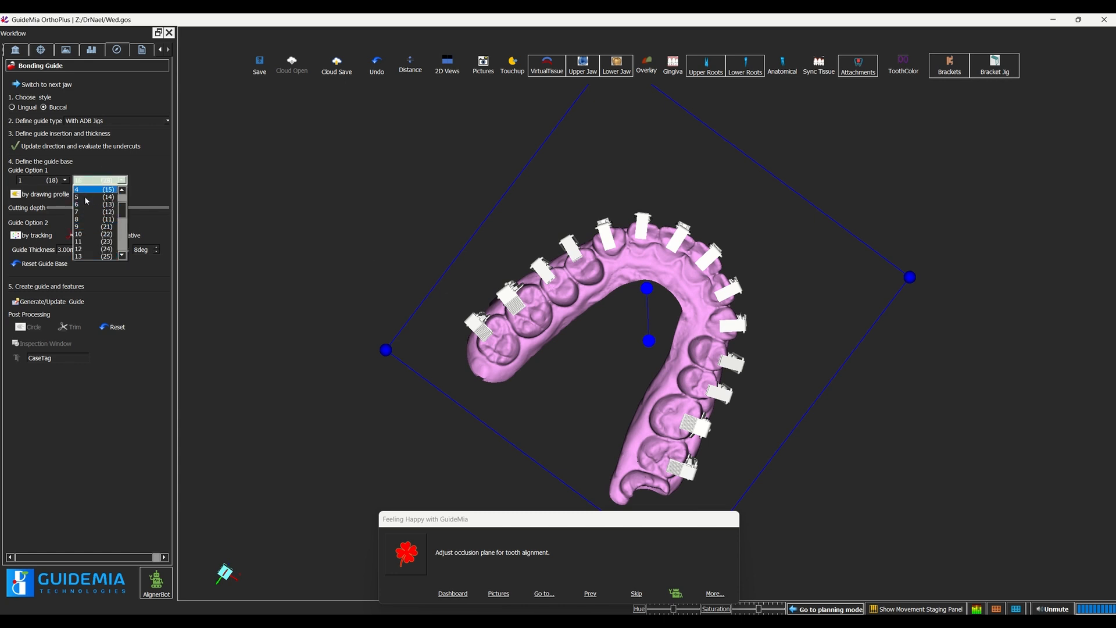
scroll(92, 201, up, 3)
click(90, 197)
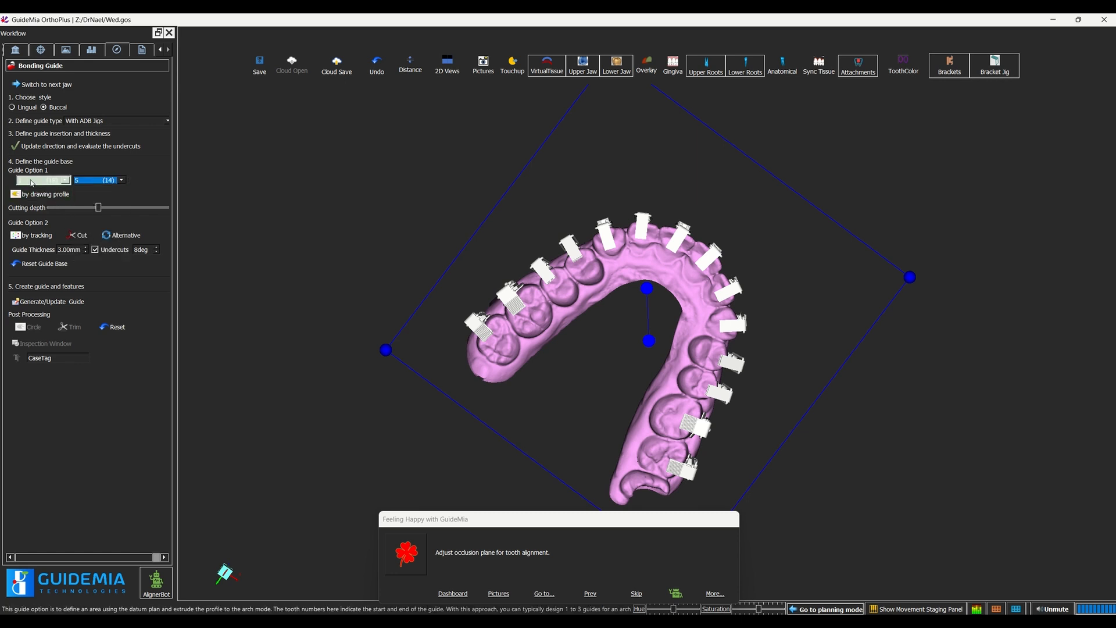
click(54, 196)
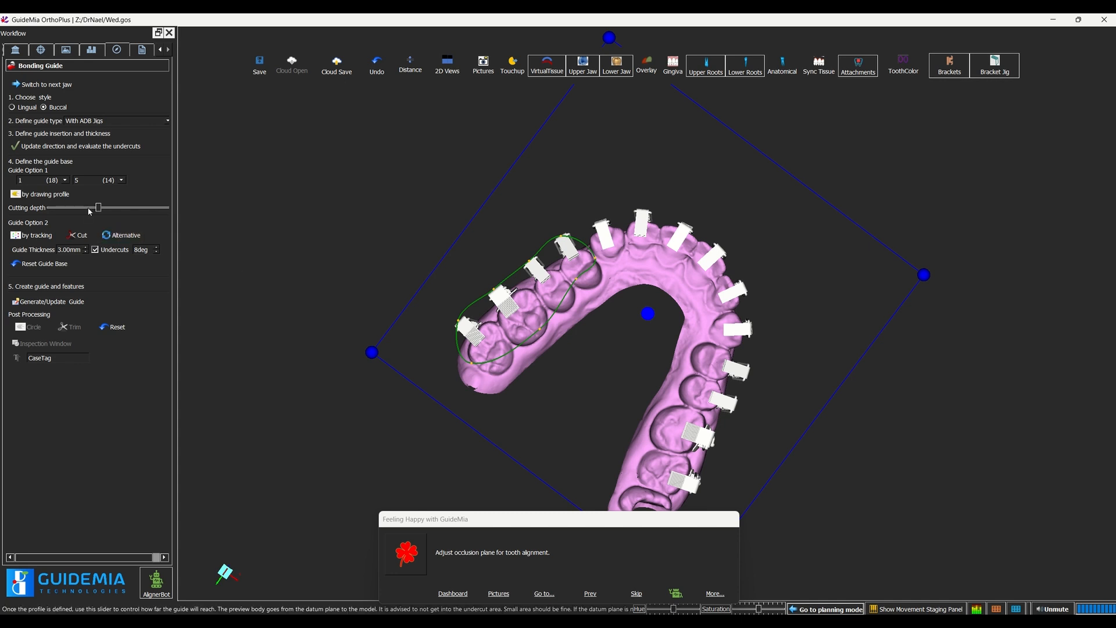
Step: Increase the guide base's cutting depth so it reaches over the posterior teeth and check it against the datum plane from the side
drag(101, 211, 135, 217)
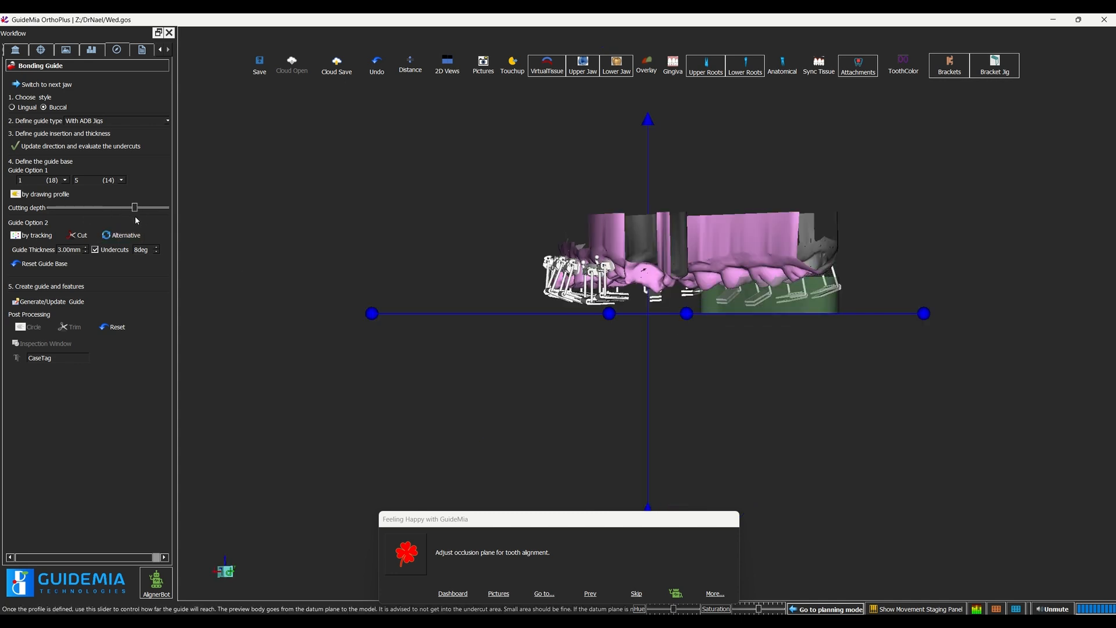
drag(679, 367, 238, 394)
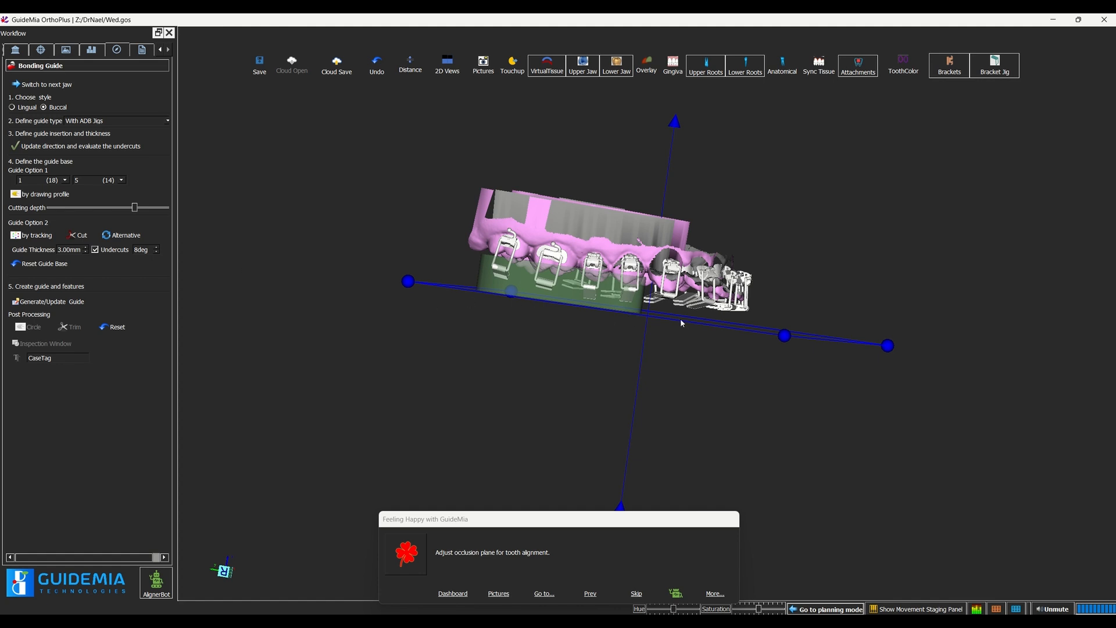
click(676, 122)
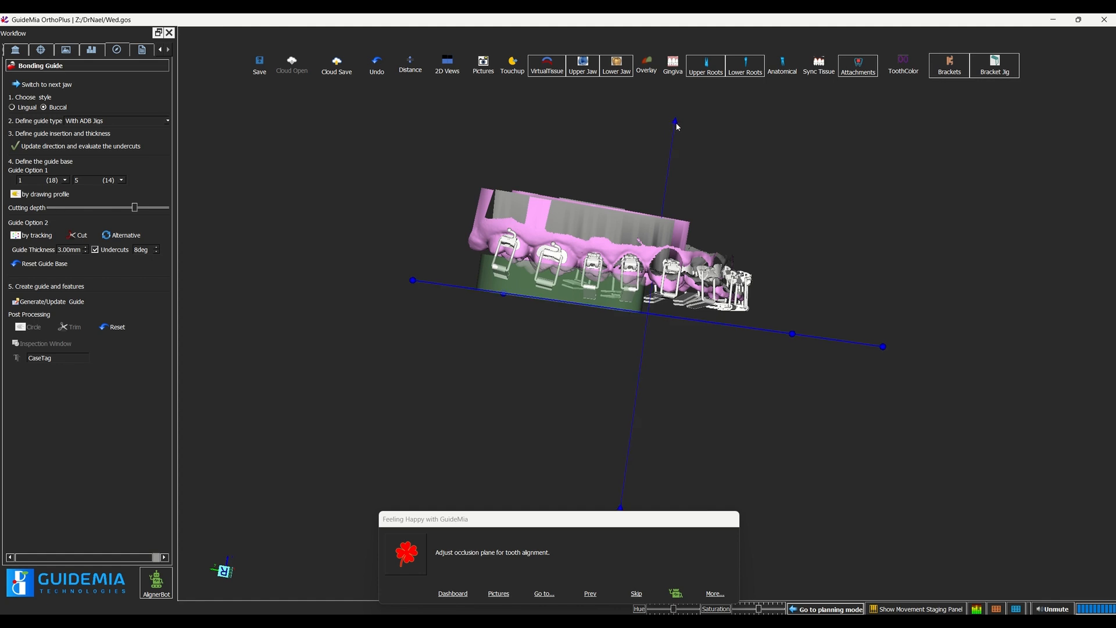
drag(678, 123, 677, 123)
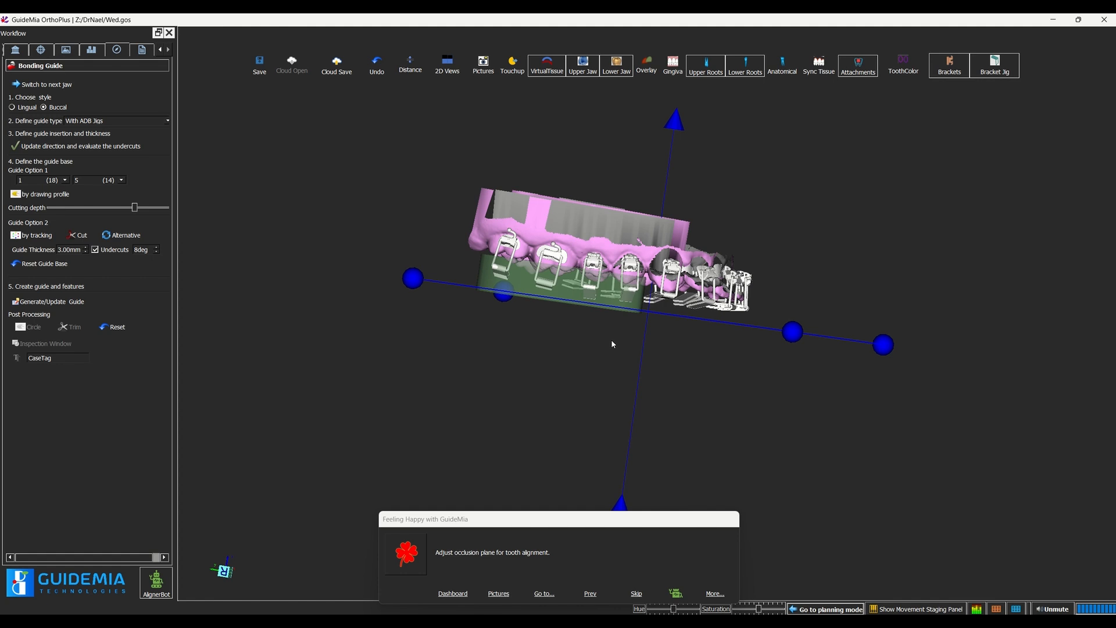
click(135, 210)
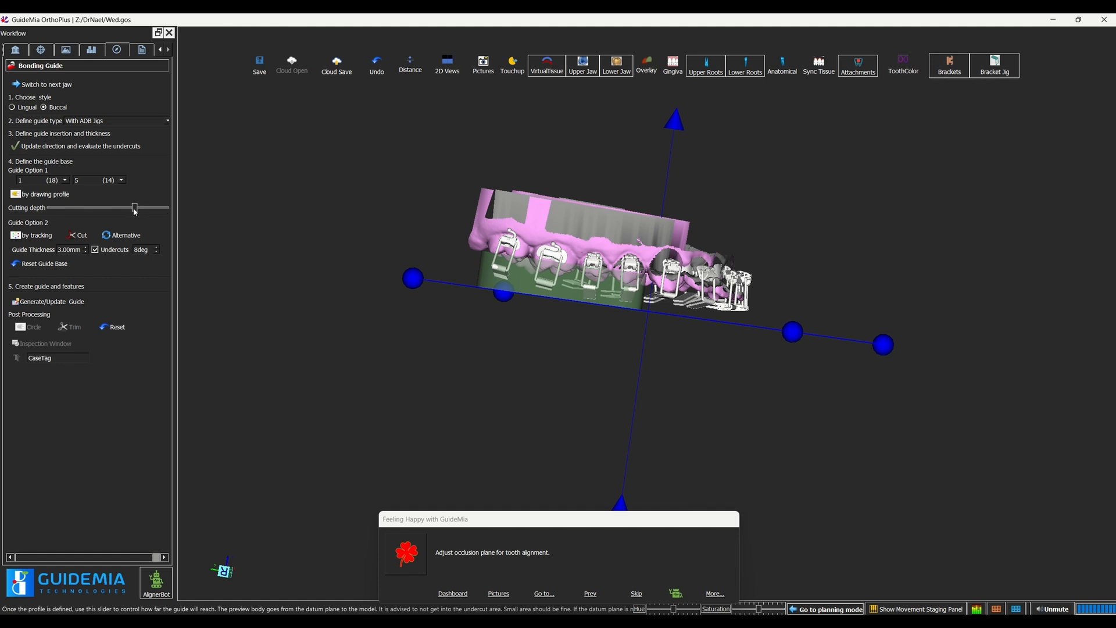
drag(134, 210, 137, 211)
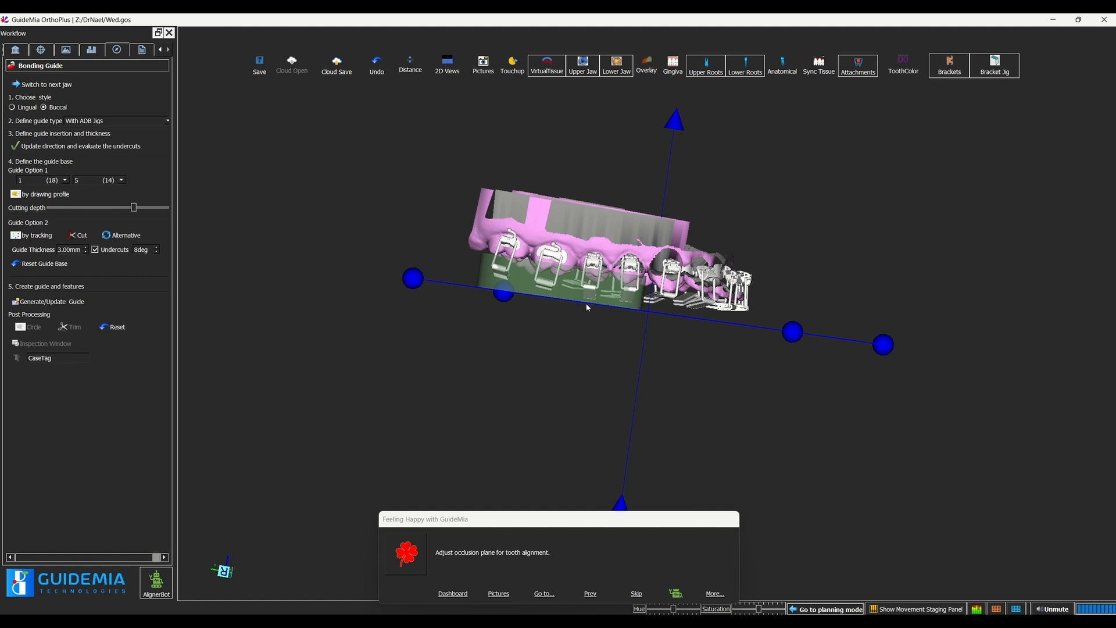
Step: Generate the bonding guide for teeth 1 (18) to 5 (14) and inspect it on the upper model from several angles
click(56, 304)
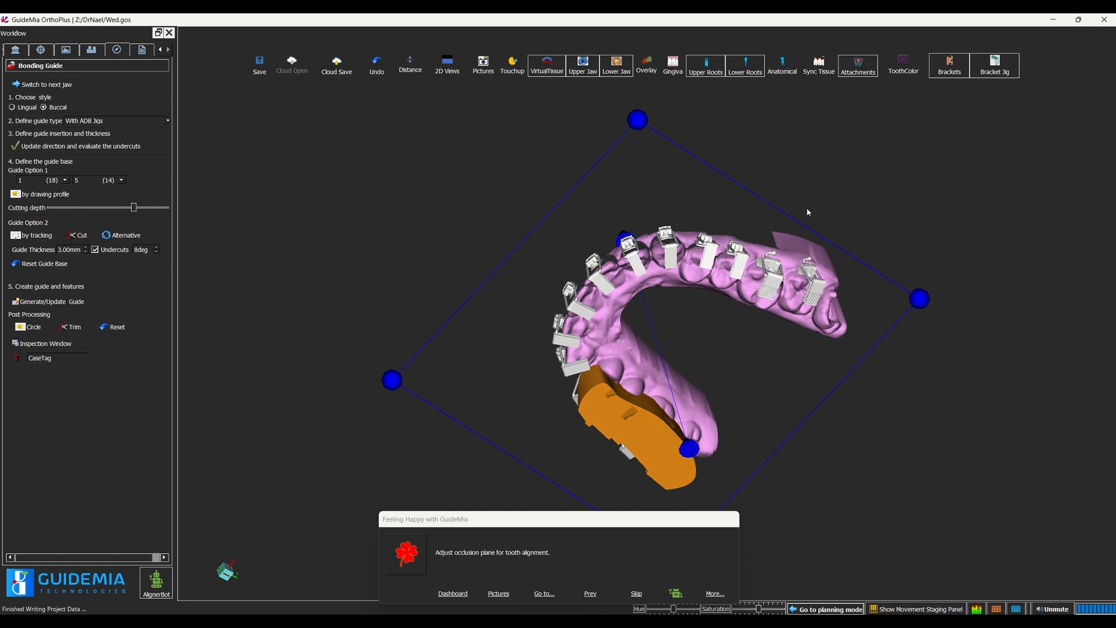
mouse_move(850, 234)
mouse_down()
mouse_move(958, 180)
mouse_move(774, 149)
mouse_move(933, 108)
mouse_move(588, 148)
mouse_move(858, 368)
mouse_move(1003, 431)
mouse_move(924, 283)
mouse_move(900, 125)
mouse_move(845, 228)
mouse_move(862, 249)
mouse_up()
drag(616, 312, 658, 322)
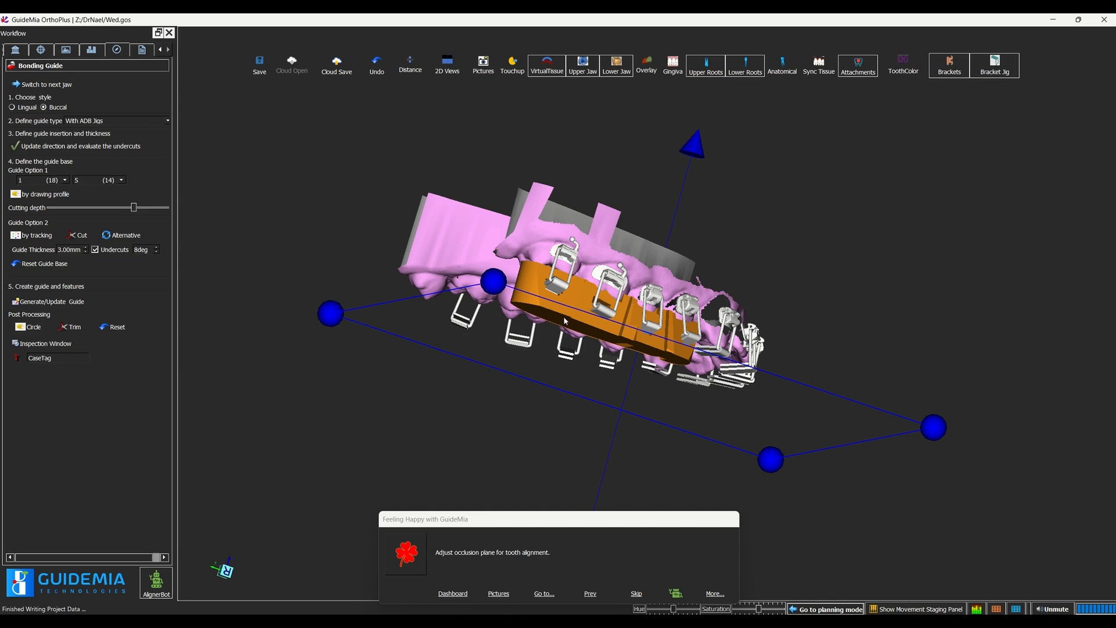
drag(810, 225, 737, 273)
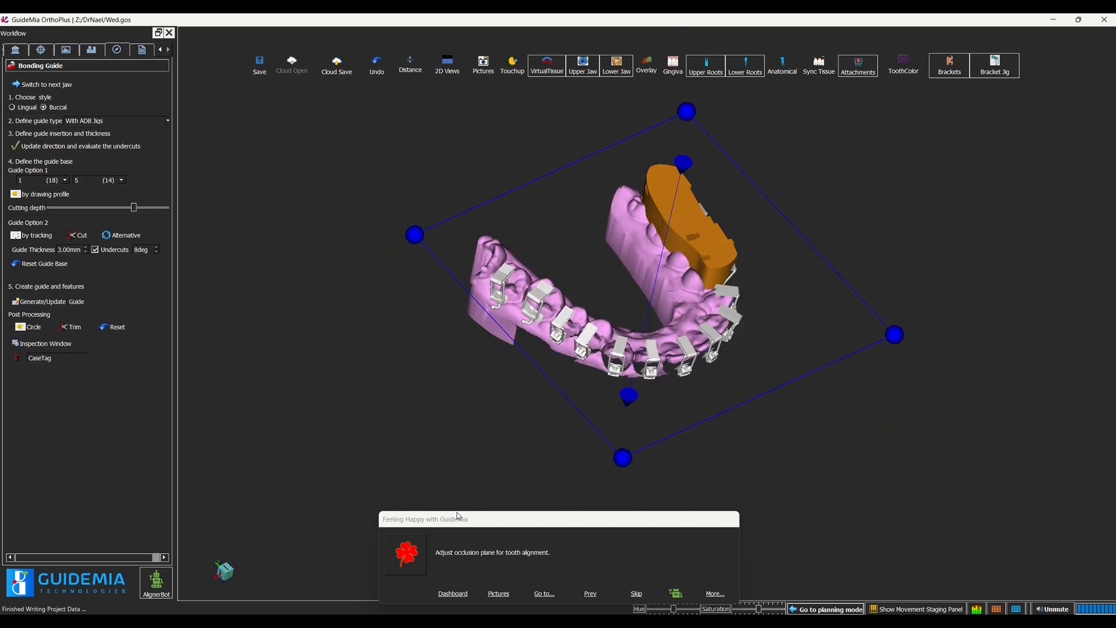
Step: Go to the list of model objects and inspect the guide's bracket slots from its outer side
click(160, 49)
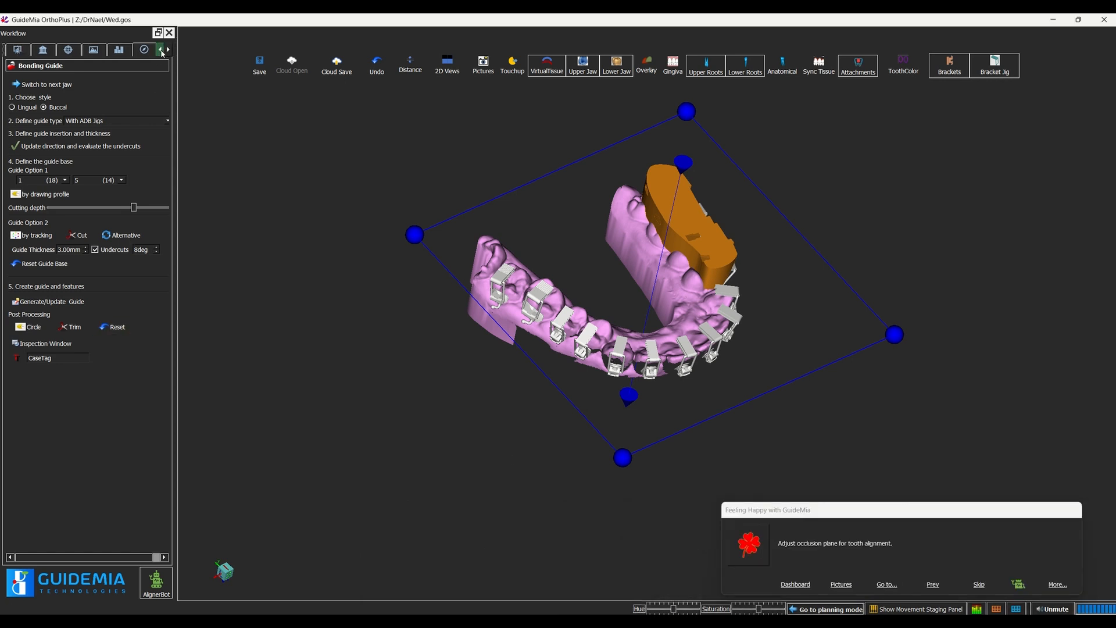
click(119, 50)
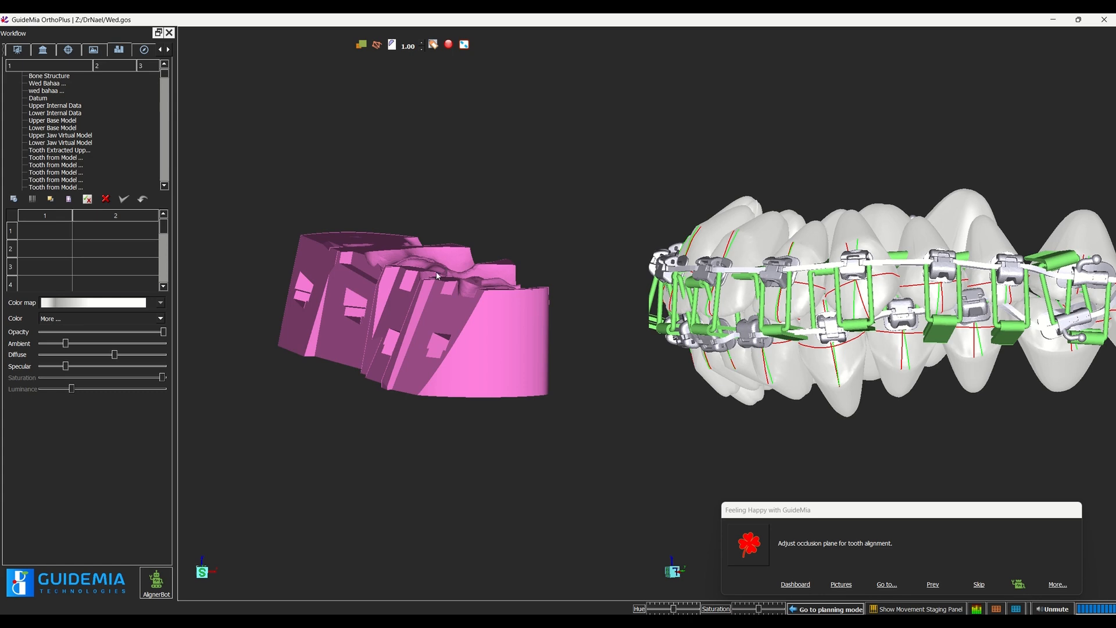
drag(426, 331, 649, 381)
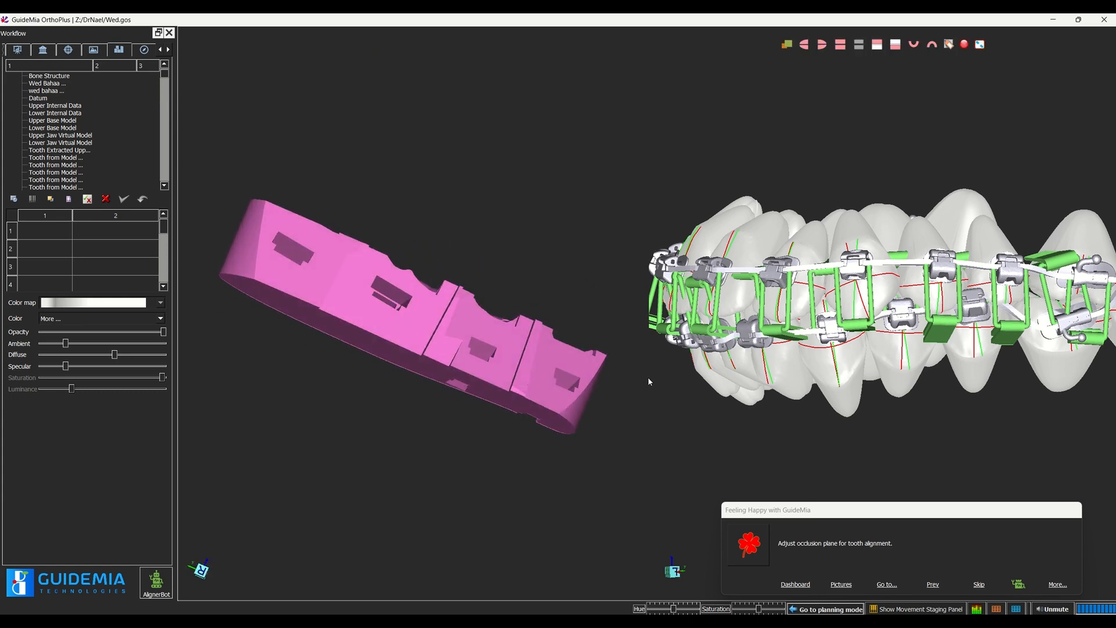
Step: Show the surgical guide object in the tooth setup view and turn the jaws to see how it sits on the posterior teeth
right_click(816, 179)
mouse_move(862, 199)
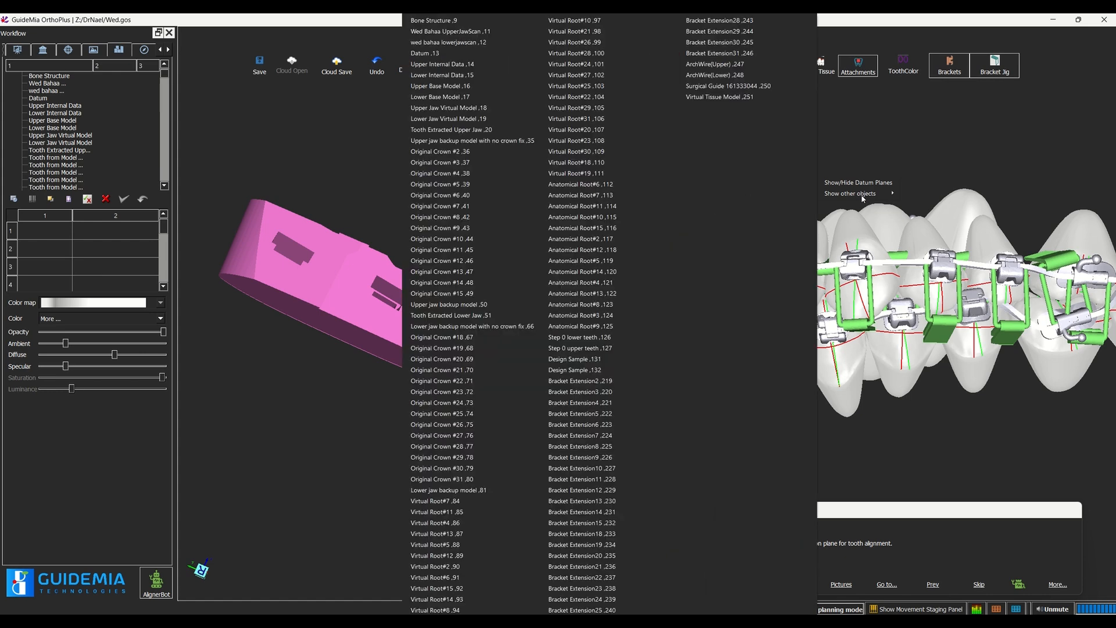
click(720, 88)
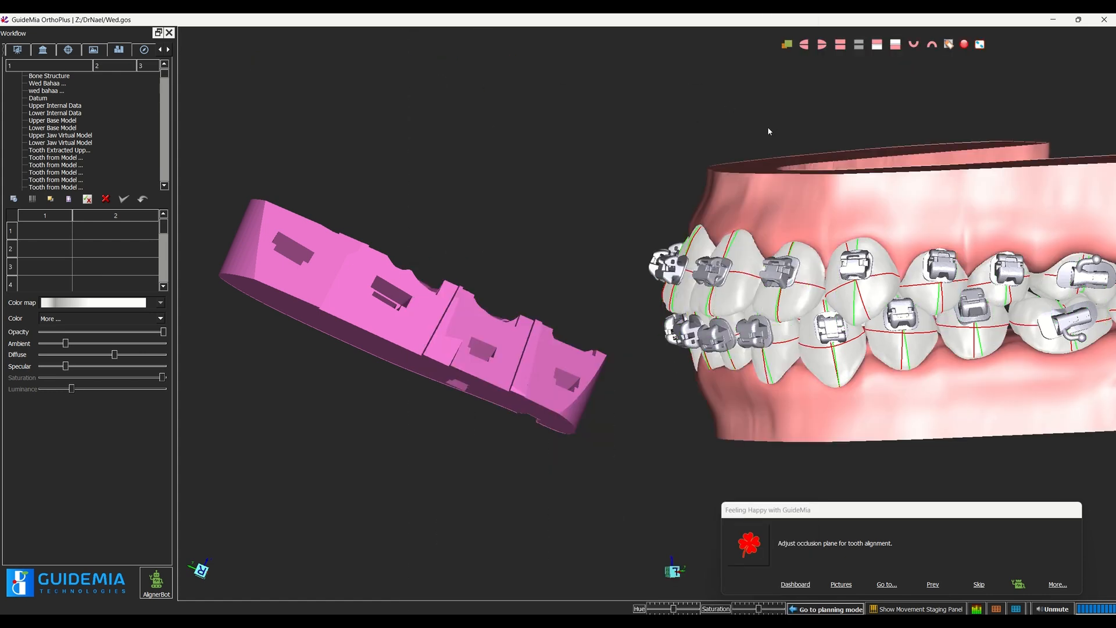
right_click(767, 126)
mouse_move(806, 146)
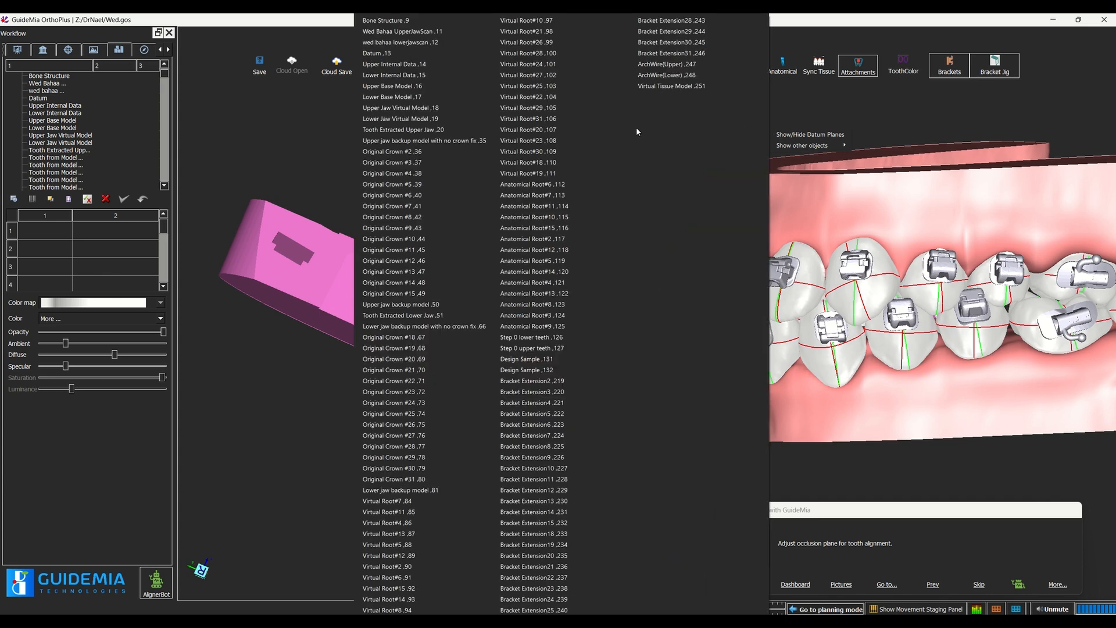
click(889, 410)
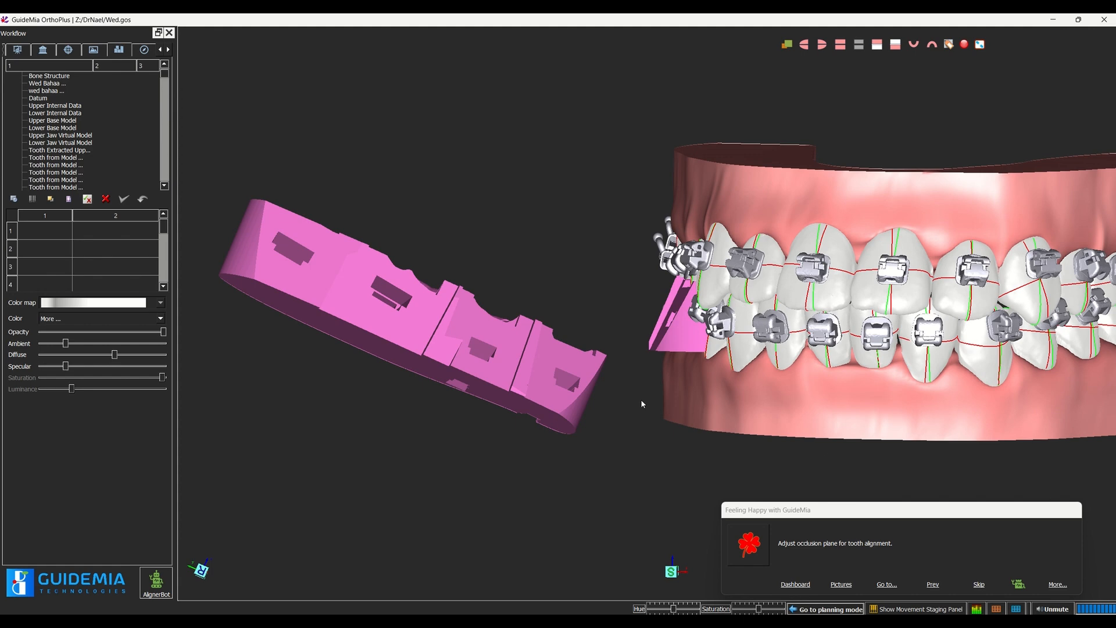
drag(806, 435, 1050, 494)
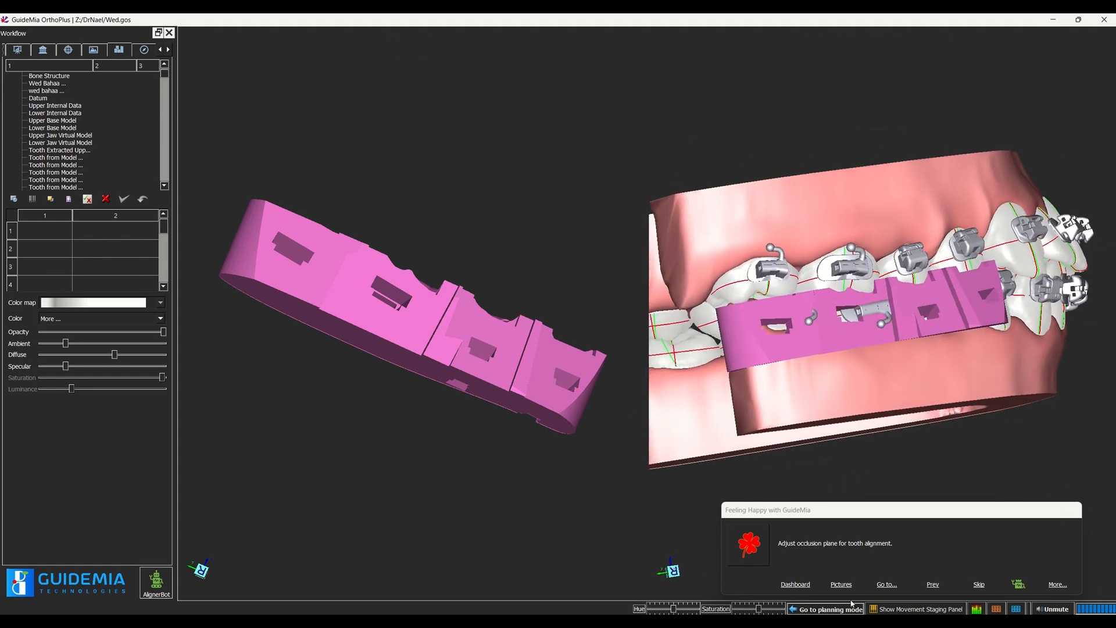
Step: Display the teeth at movement step 0 from the staging table and examine the guide's fit on the upper posterior teeth
click(915, 608)
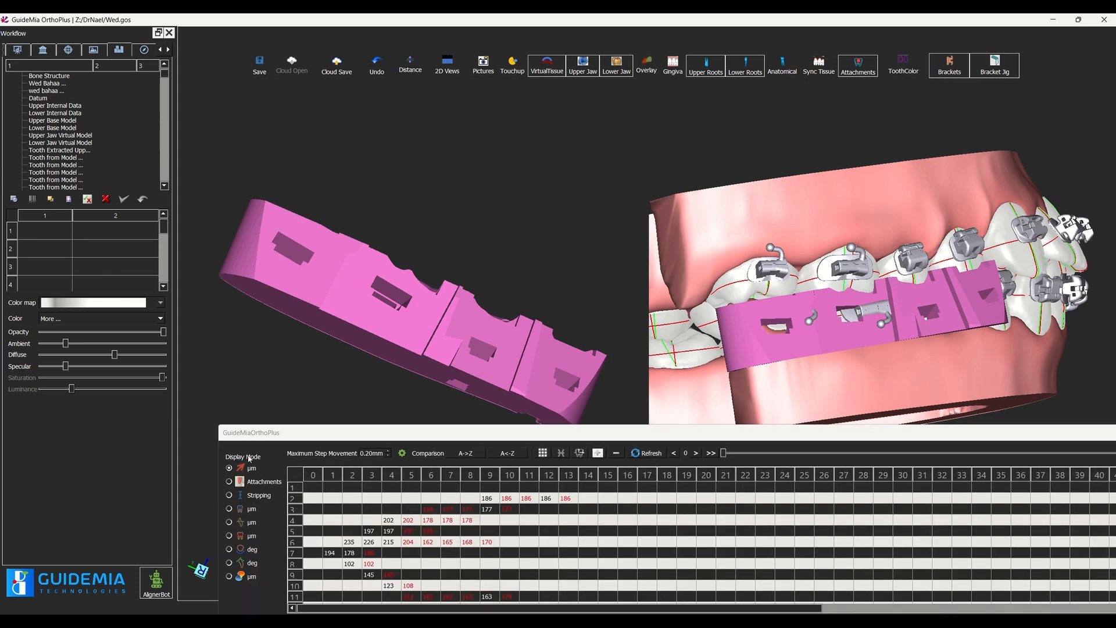
click(311, 520)
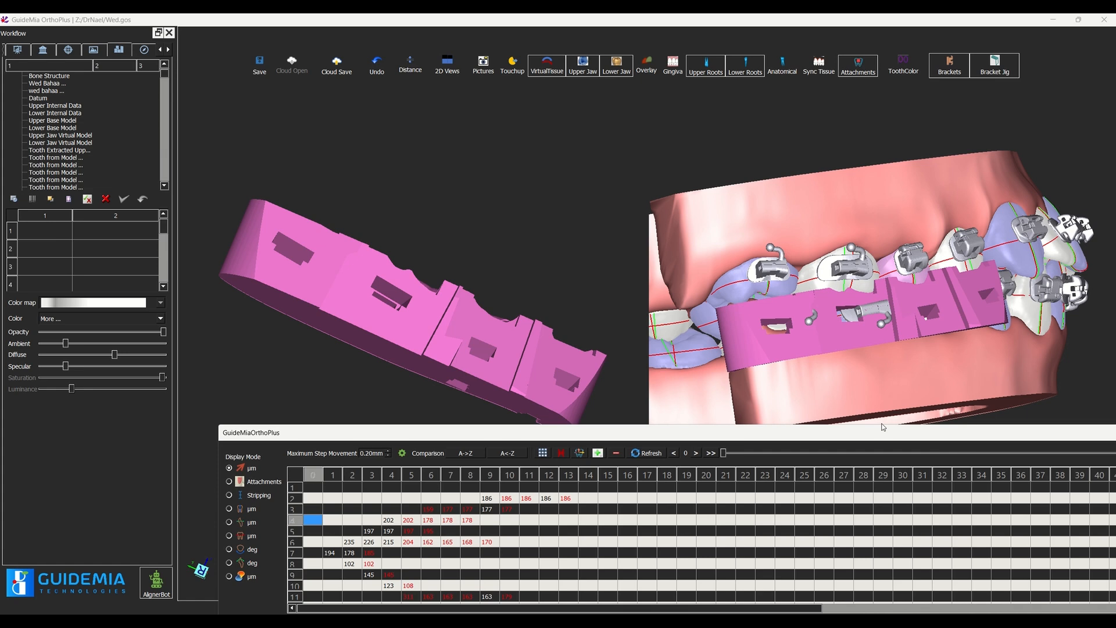
drag(1047, 416, 783, 477)
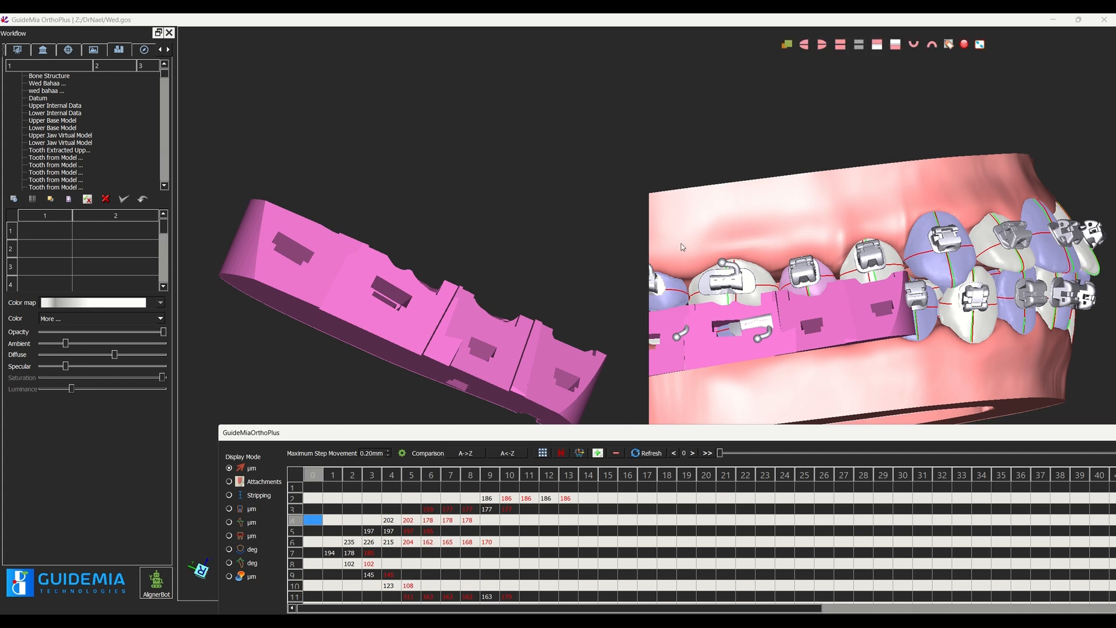
right_drag(683, 244, 747, 310)
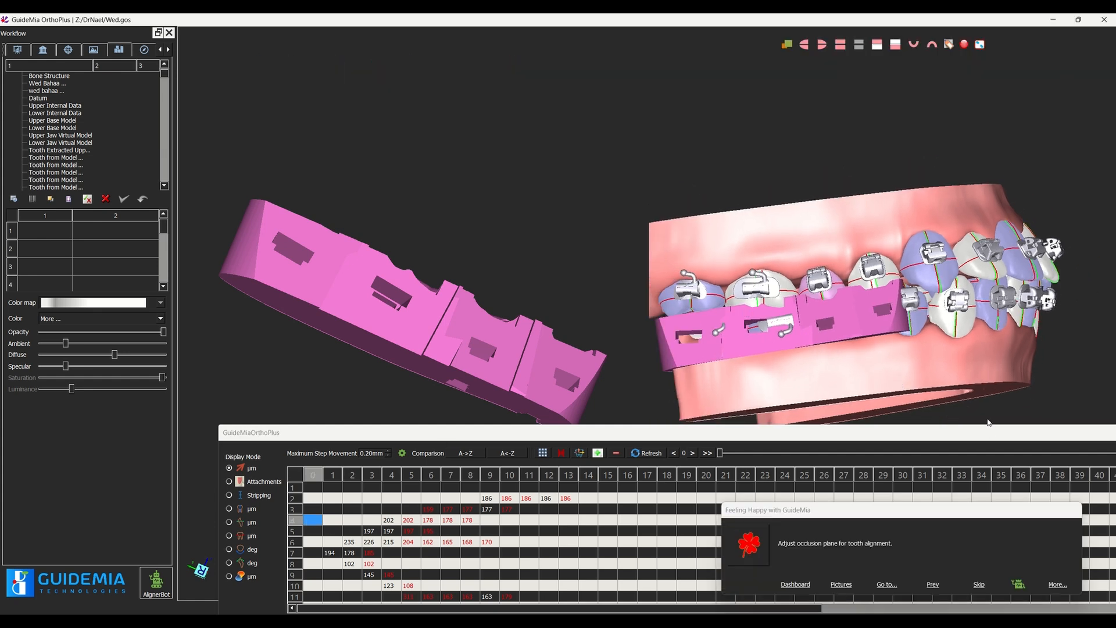
drag(1000, 427, 1001, 444)
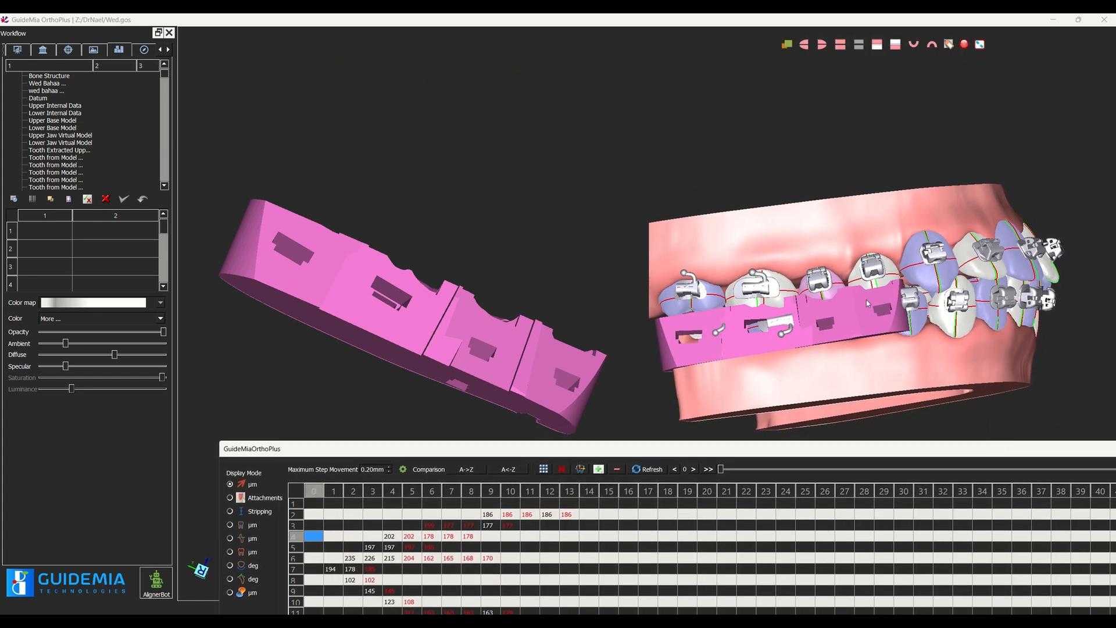
mouse_move(750, 145)
mouse_down()
mouse_move(769, 158)
mouse_move(770, 140)
mouse_up()
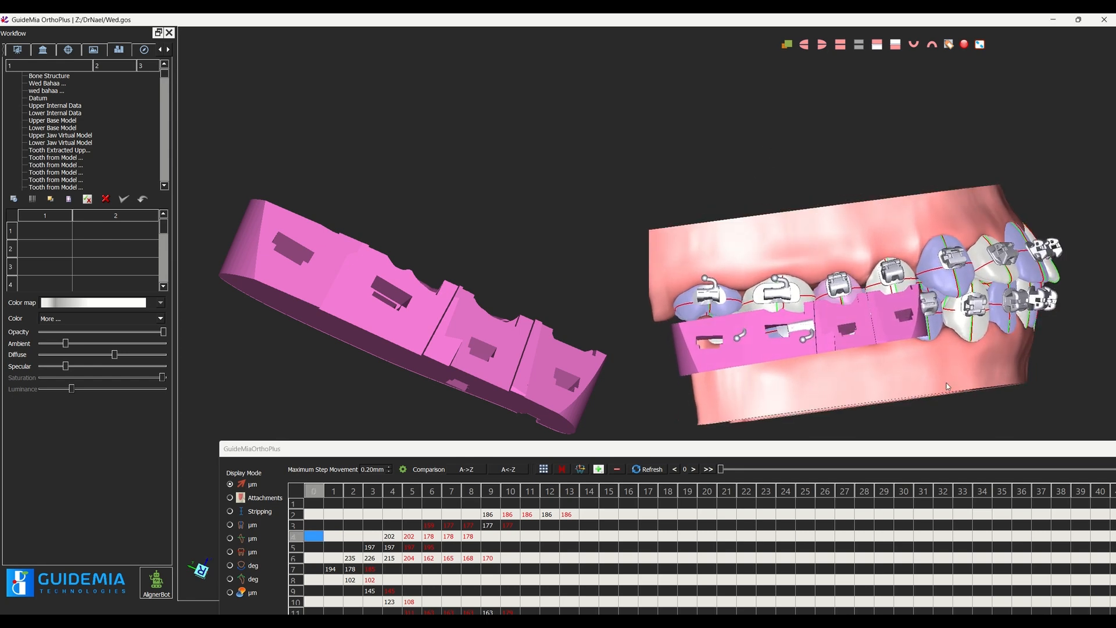
Step: Hide the lower jaw and examine the guide on the upper teeth from other angles
click(623, 72)
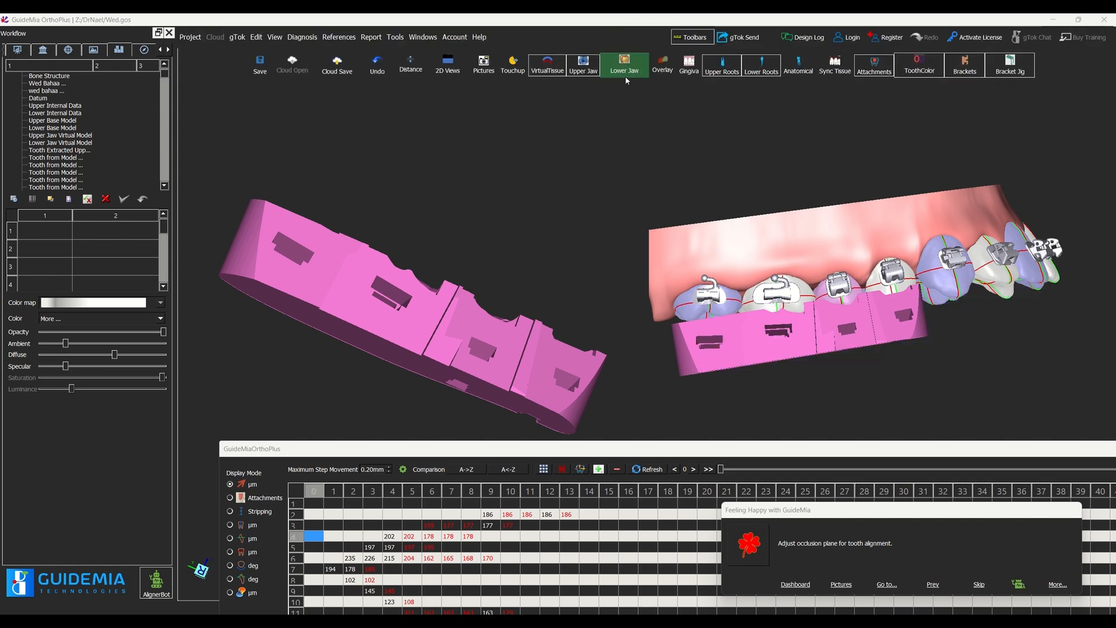
mouse_move(949, 339)
mouse_down()
mouse_move(968, 342)
mouse_move(946, 349)
mouse_up()
drag(984, 385, 576, 170)
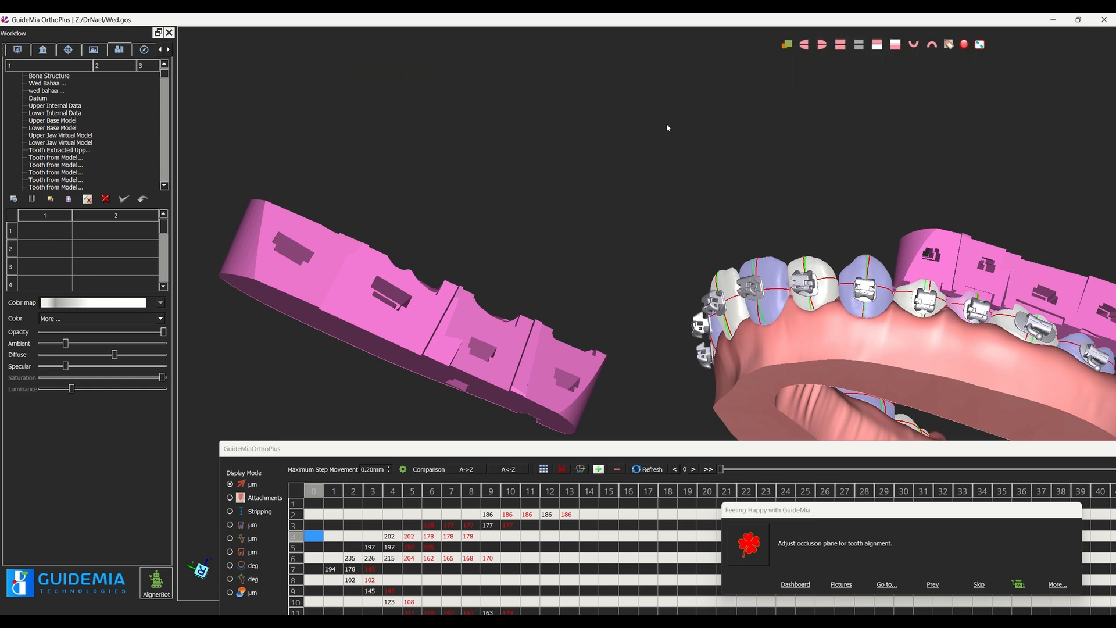
Step: Return to the Planning for Fixed settings for the brackets and jigs in the tooth setup workflow
click(169, 49)
click(169, 49)
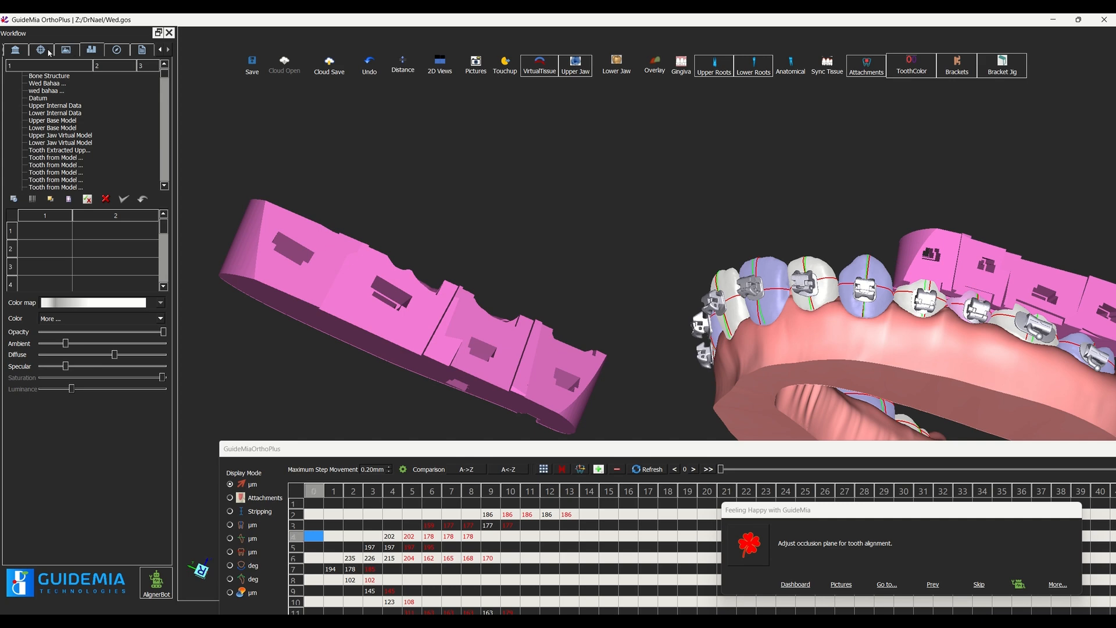
click(160, 49)
click(160, 49)
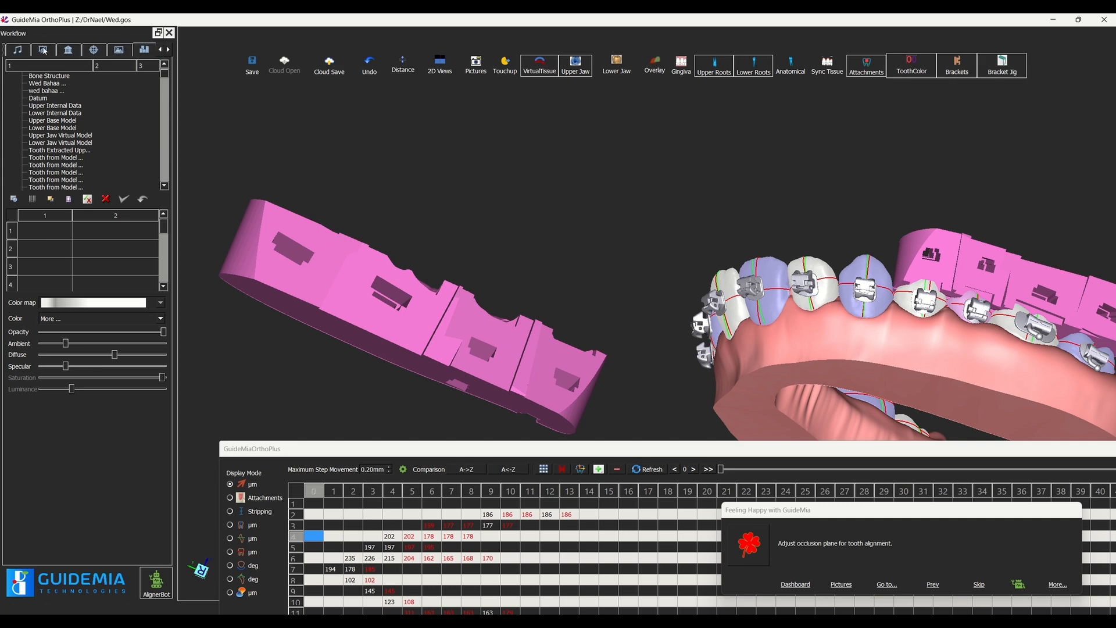
click(168, 51)
click(161, 50)
click(161, 50)
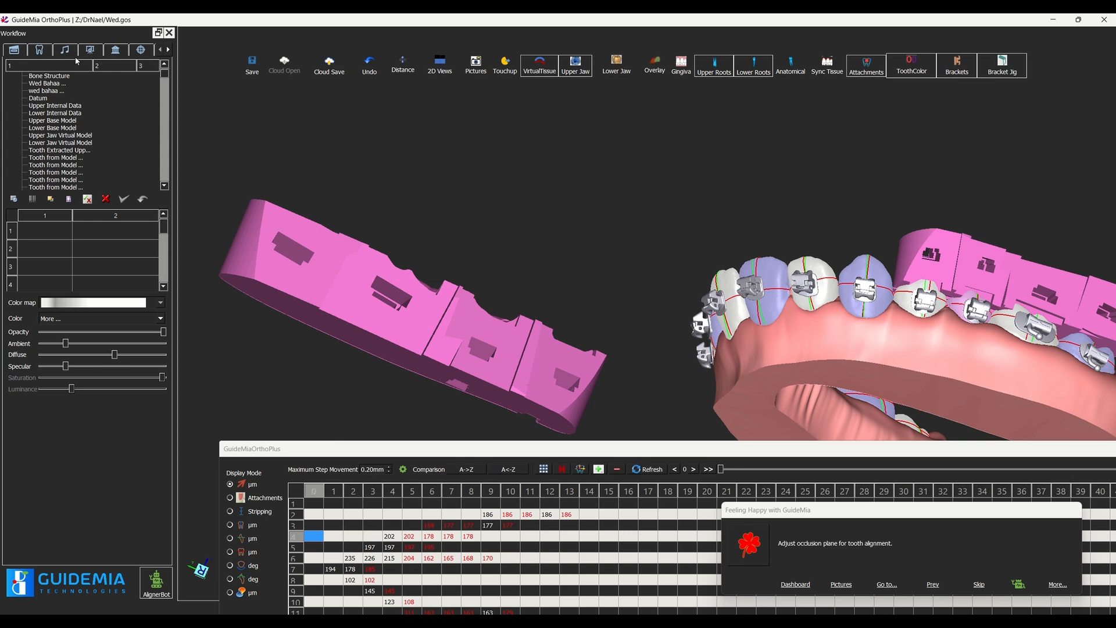
click(68, 51)
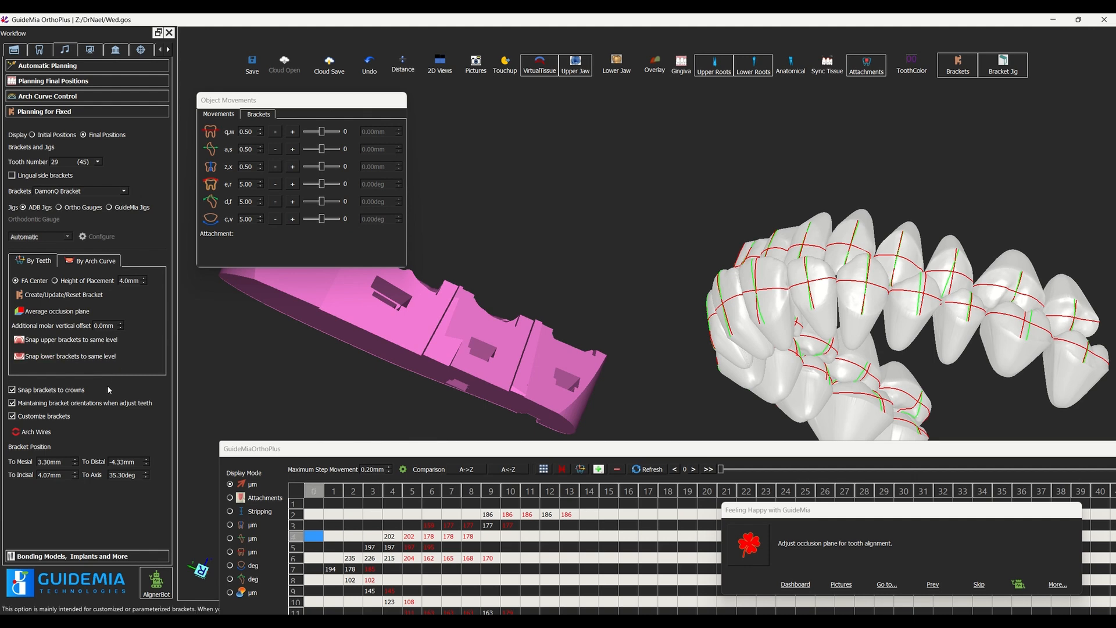
Step: Switch the jig type to Ortho Gauges, update the bracket on tooth 29 and display the bracket jigs
click(81, 209)
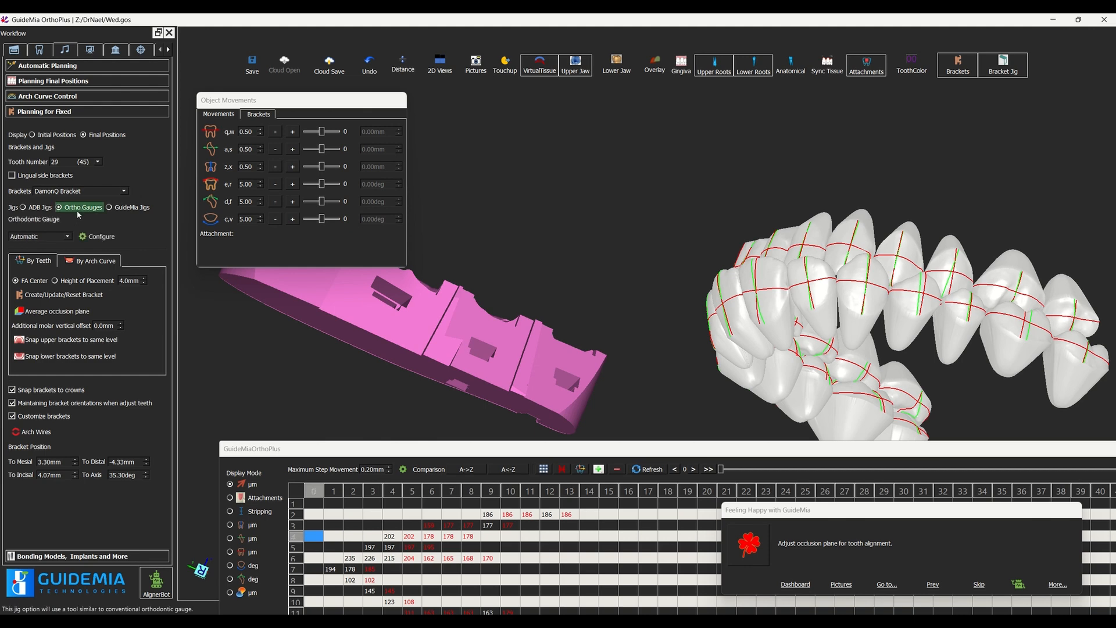
click(51, 298)
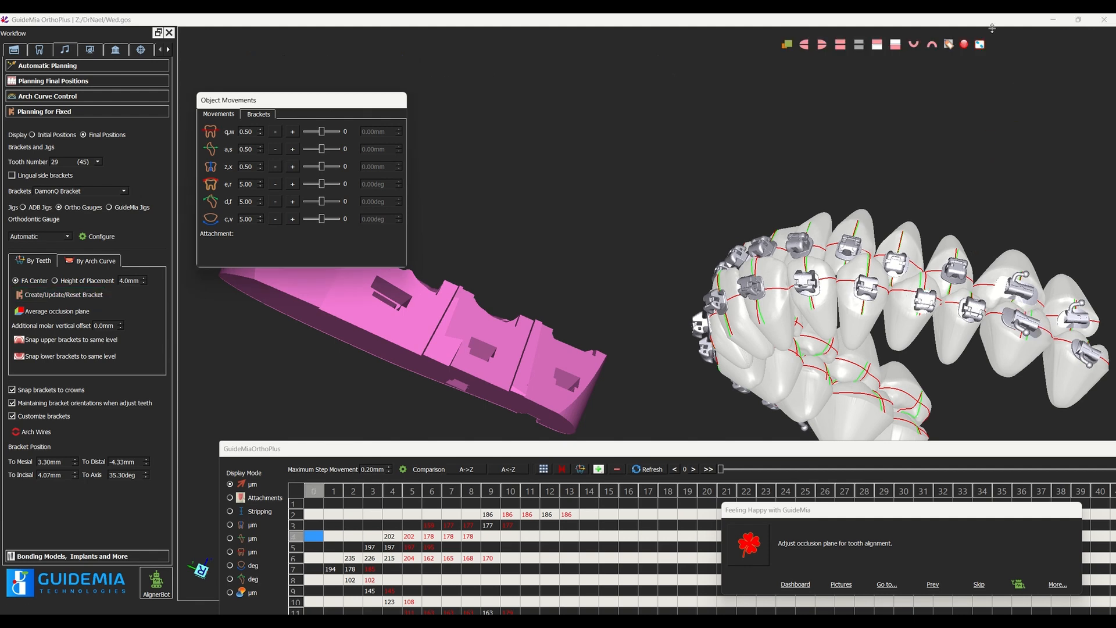
click(1005, 65)
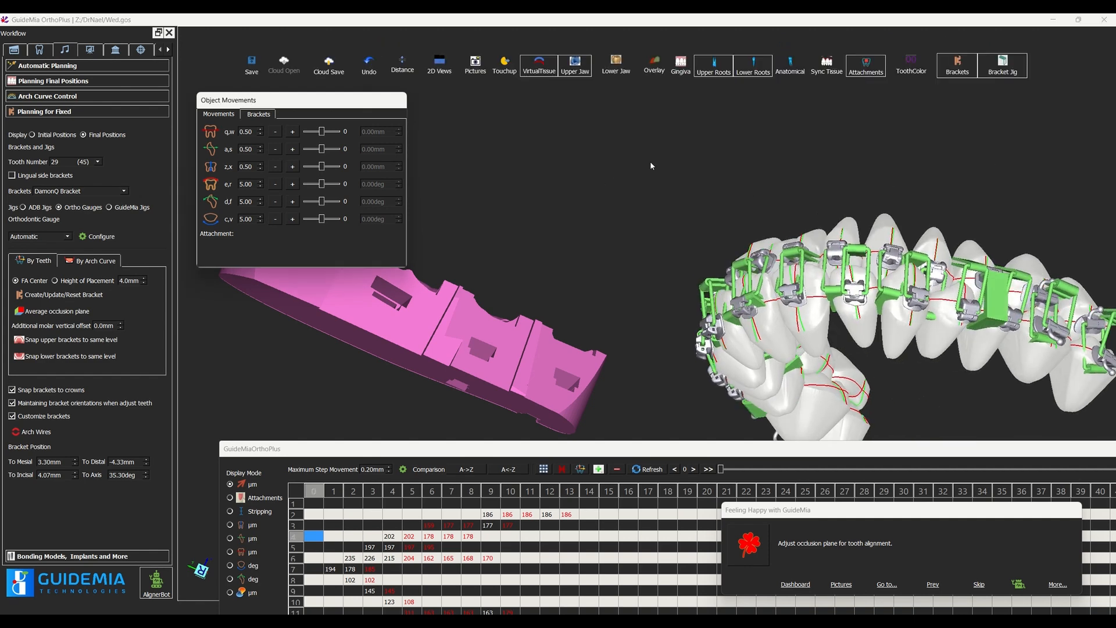
Step: Set the tooth number to All and update the DamonQ brackets with Ortho Gauges jigs on every tooth
click(97, 161)
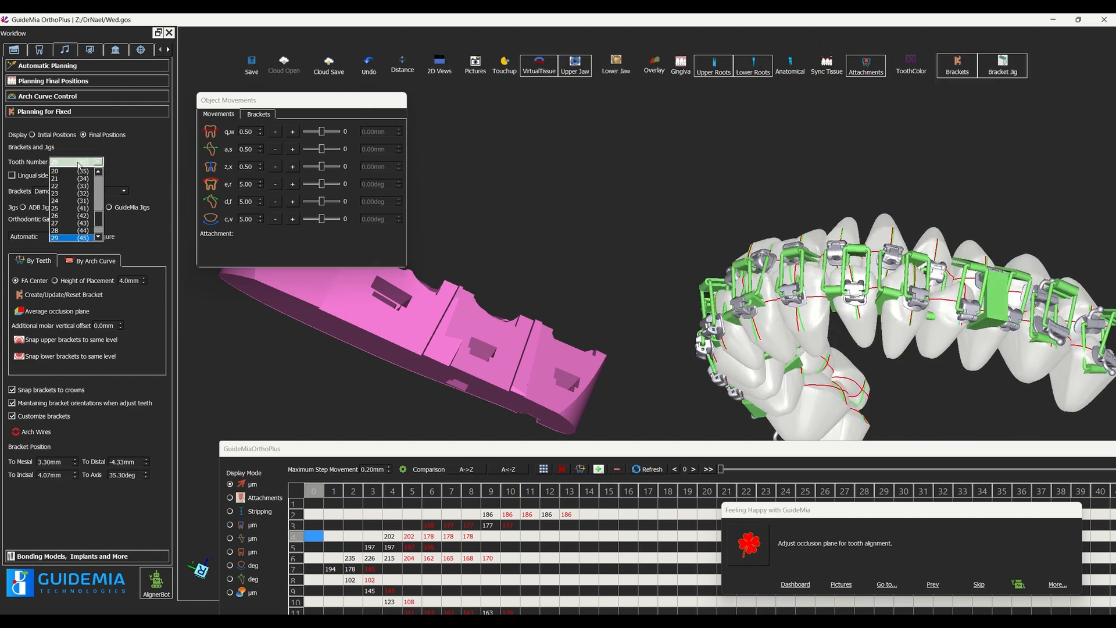
drag(100, 216, 99, 184)
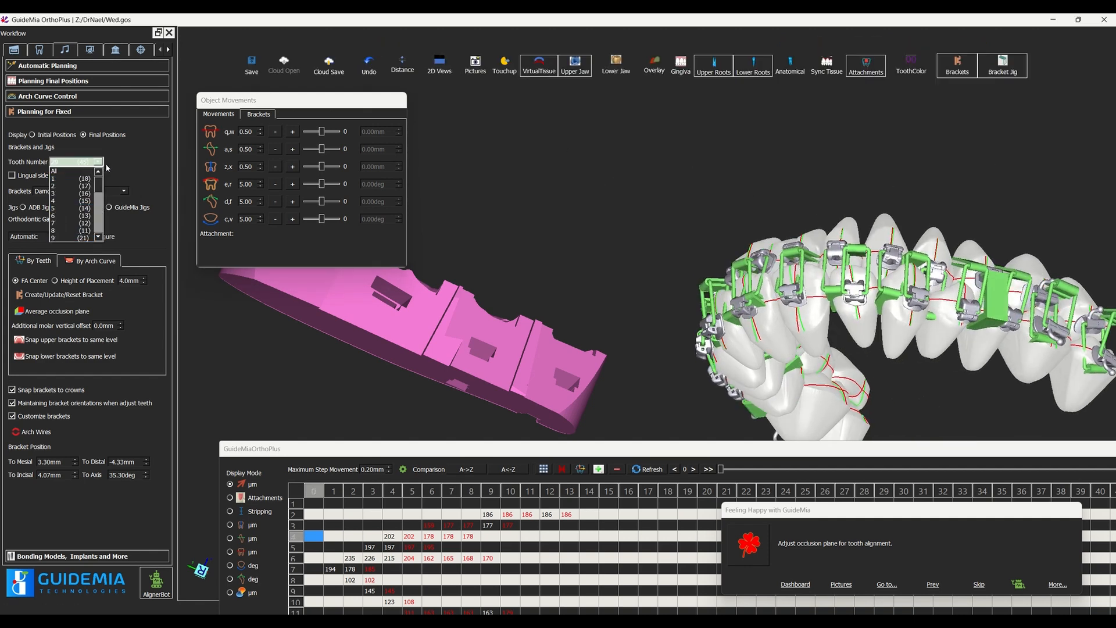
click(63, 170)
click(61, 294)
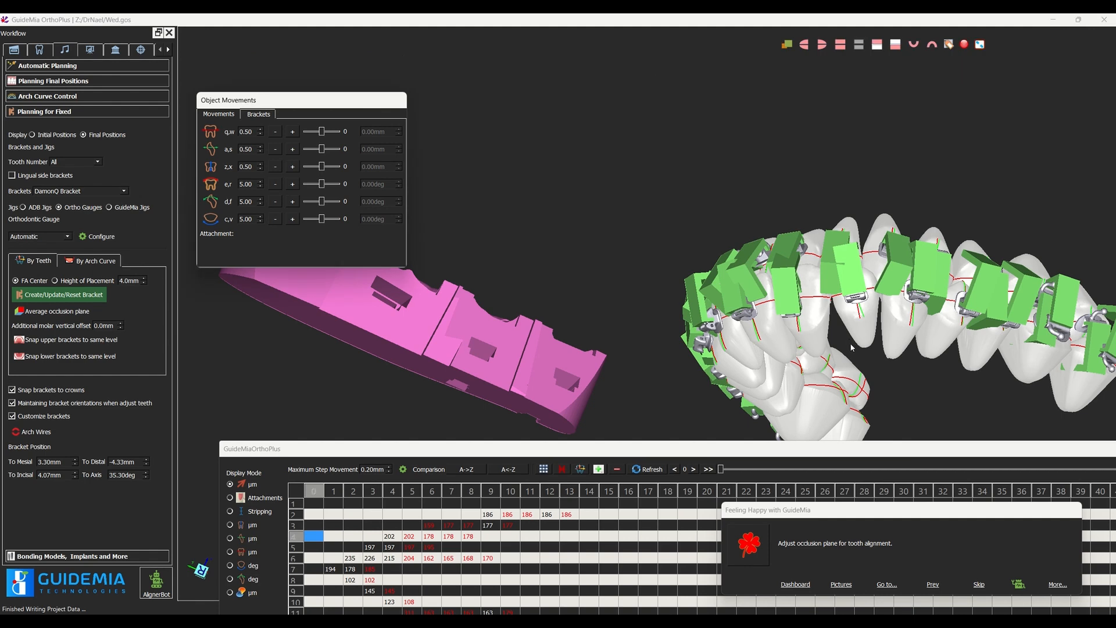
Step: Make one of the front-tooth jigs the current model and examine its shape separately from several angles
drag(852, 340, 847, 210)
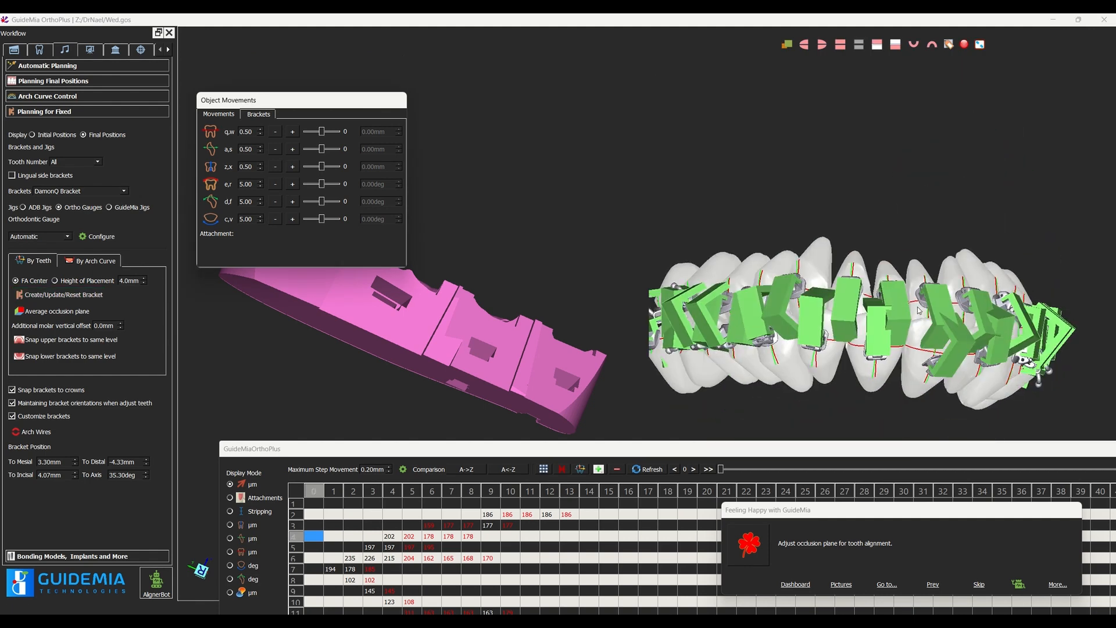
right_click(846, 287)
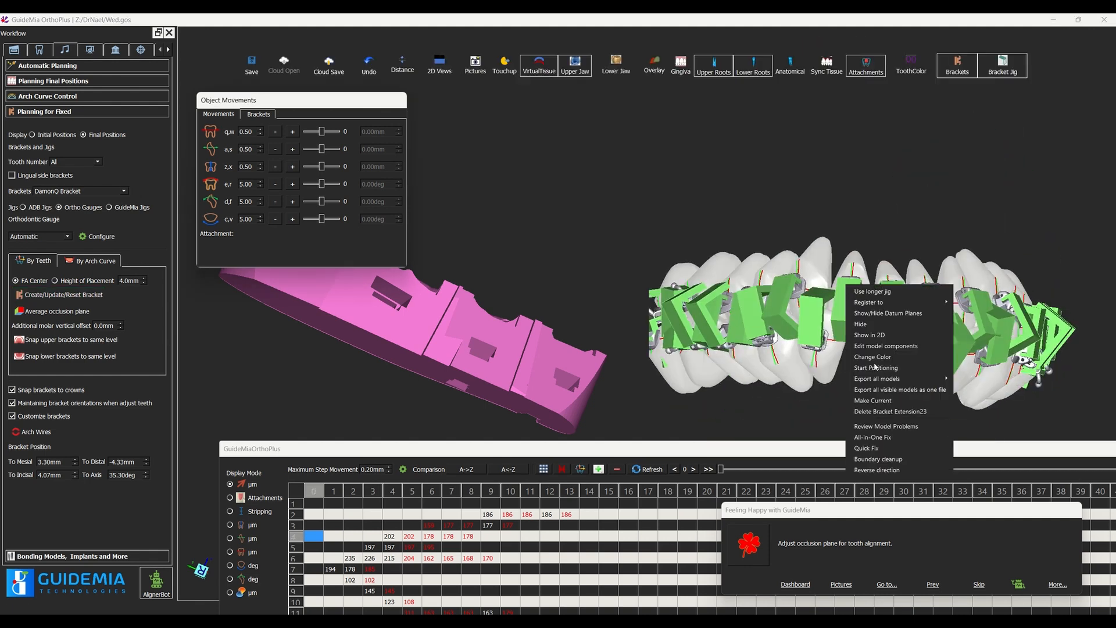
click(863, 401)
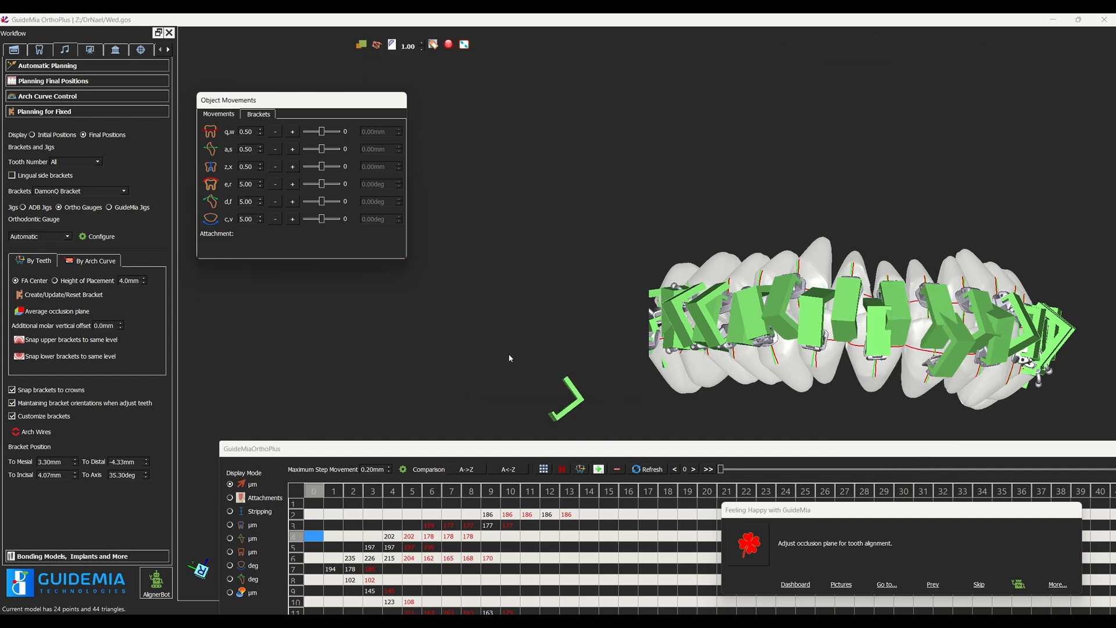
drag(509, 354, 483, 327)
drag(480, 376, 470, 200)
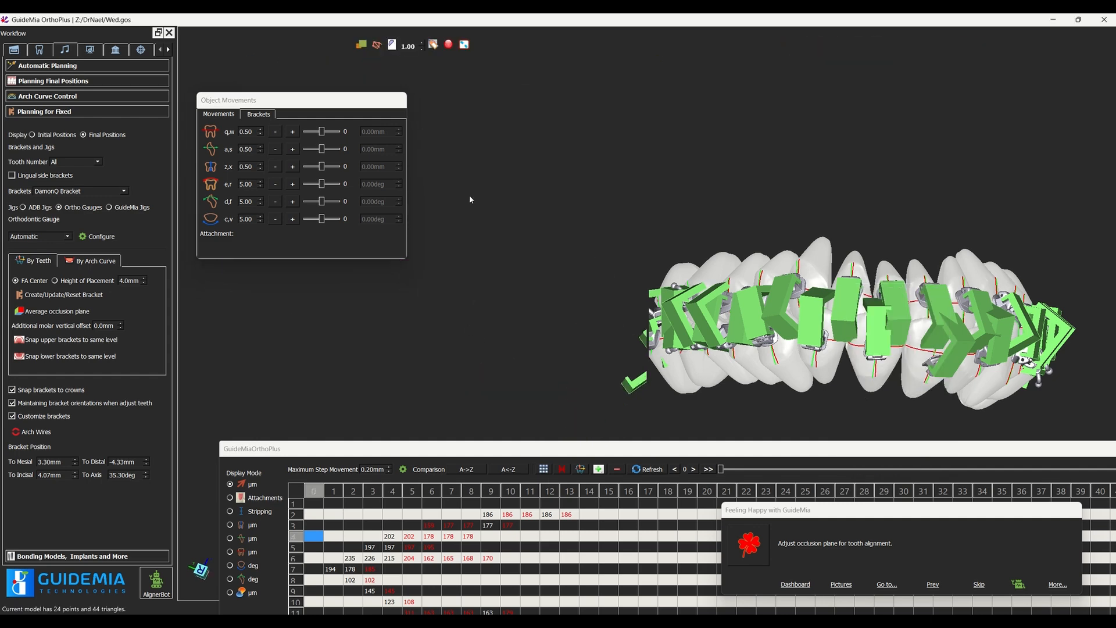
drag(538, 318, 665, 367)
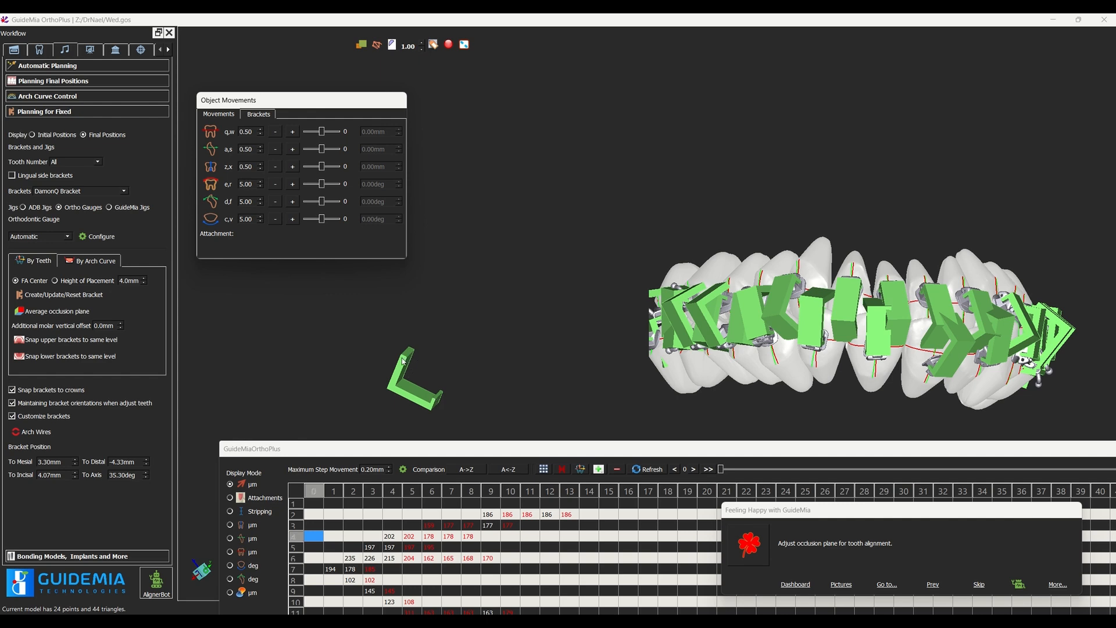
drag(403, 362, 454, 316)
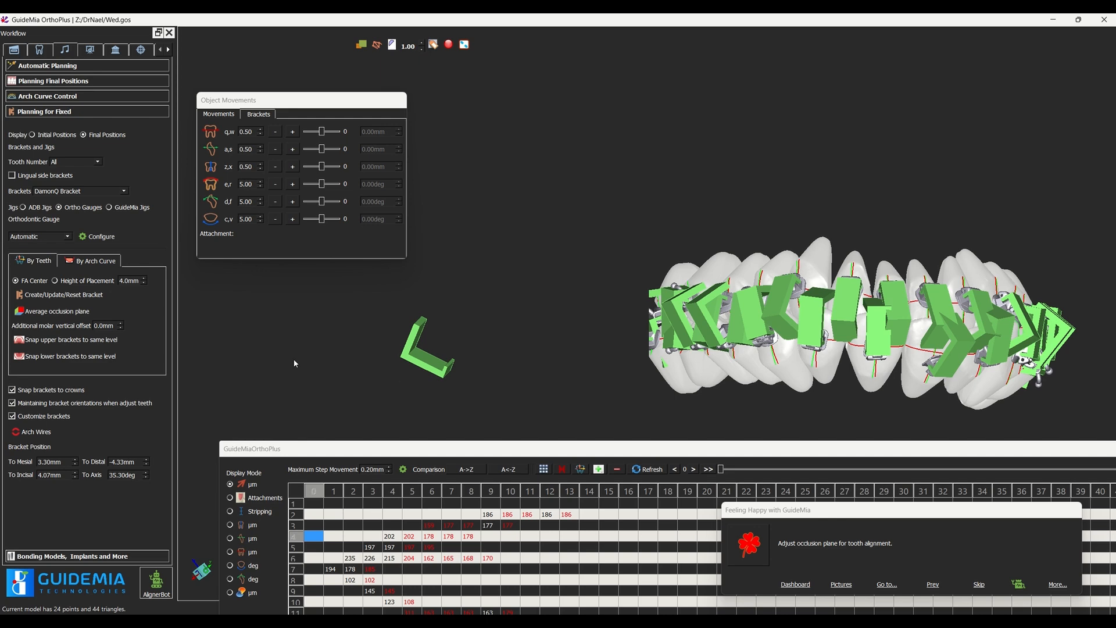
Step: Open the Bonding Models, Implants and More settings and view the jigs on the teeth
click(104, 556)
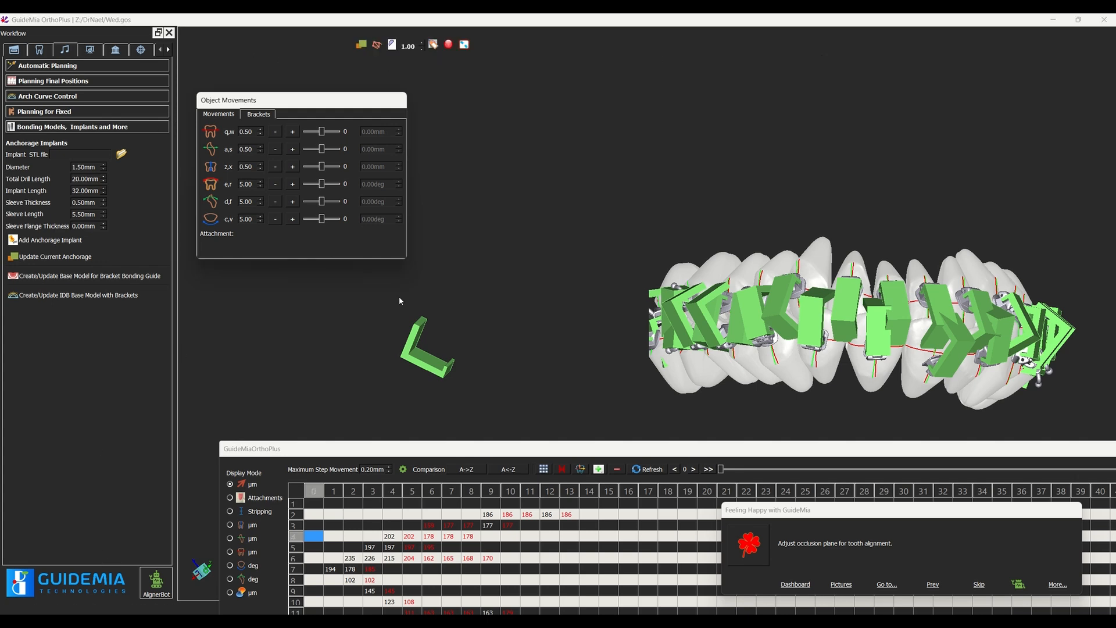
scroll(718, 194, down, 1)
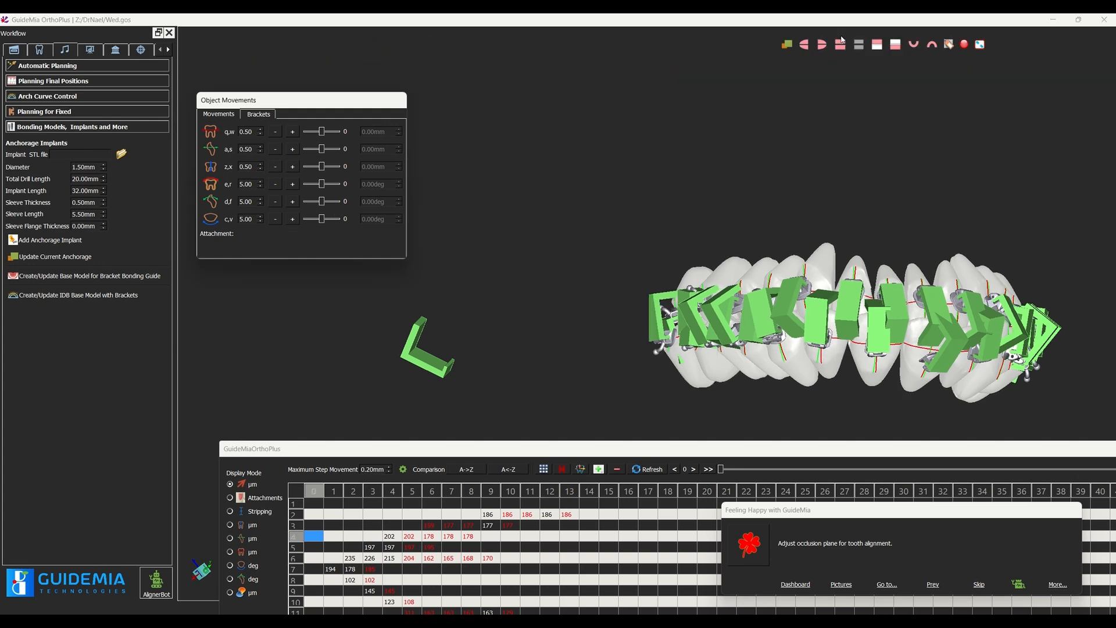
mouse_move(913, 20)
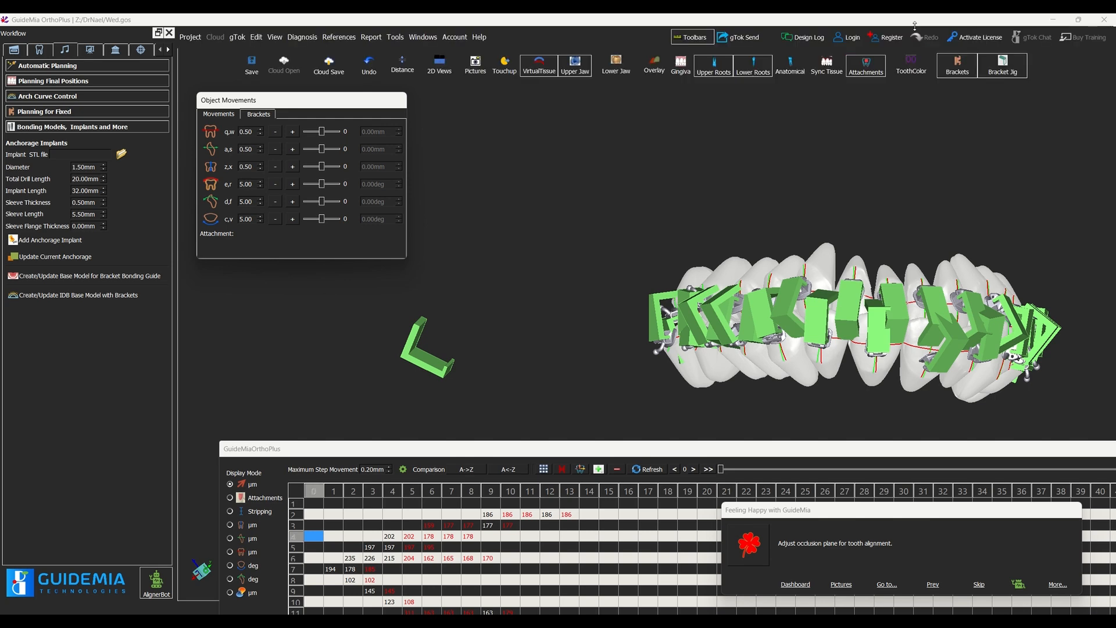